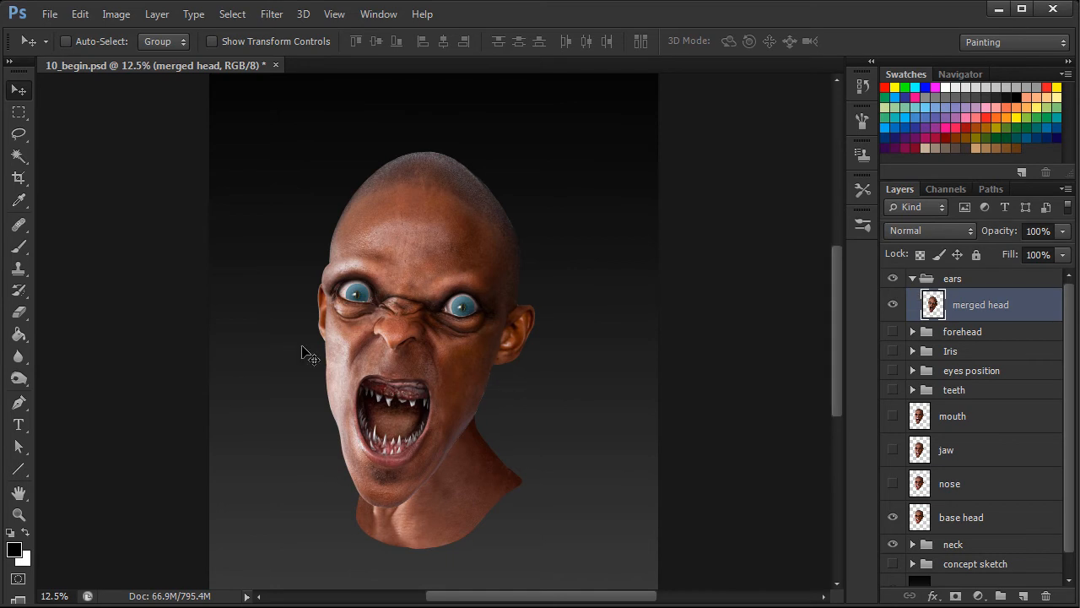
Hide the base head layer, and briefly show the concept sketch group to check the pointed ears before hiding it again.
{"action": "left_click", "coordinate": [892, 516]}
{"action": "left_click", "coordinate": [959, 570]}
{"action": "left_click", "coordinate": [892, 566]}
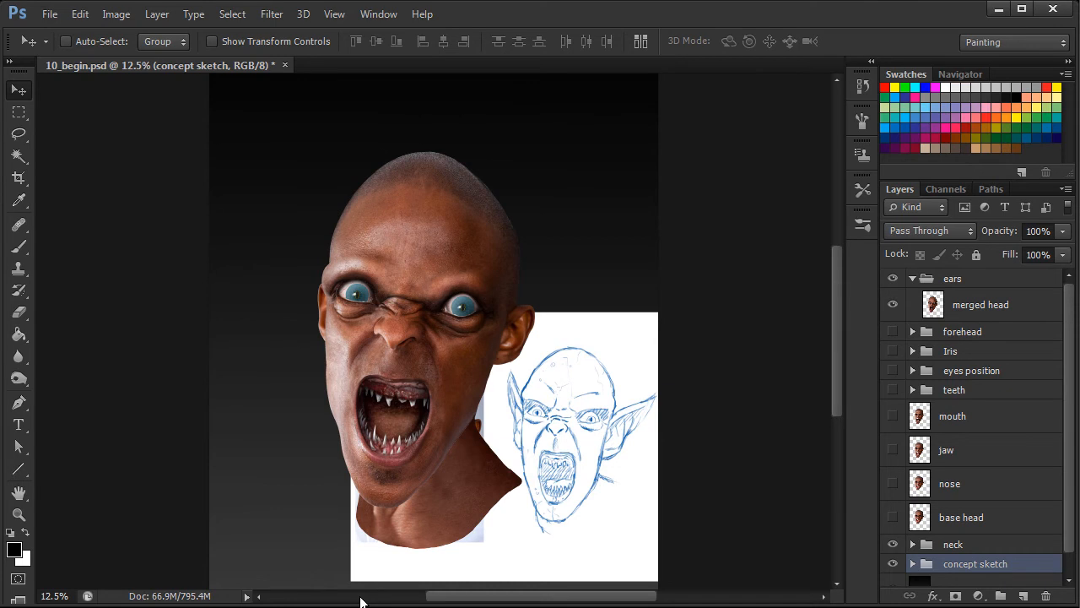
{"action": "left_click", "coordinate": [892, 563]}
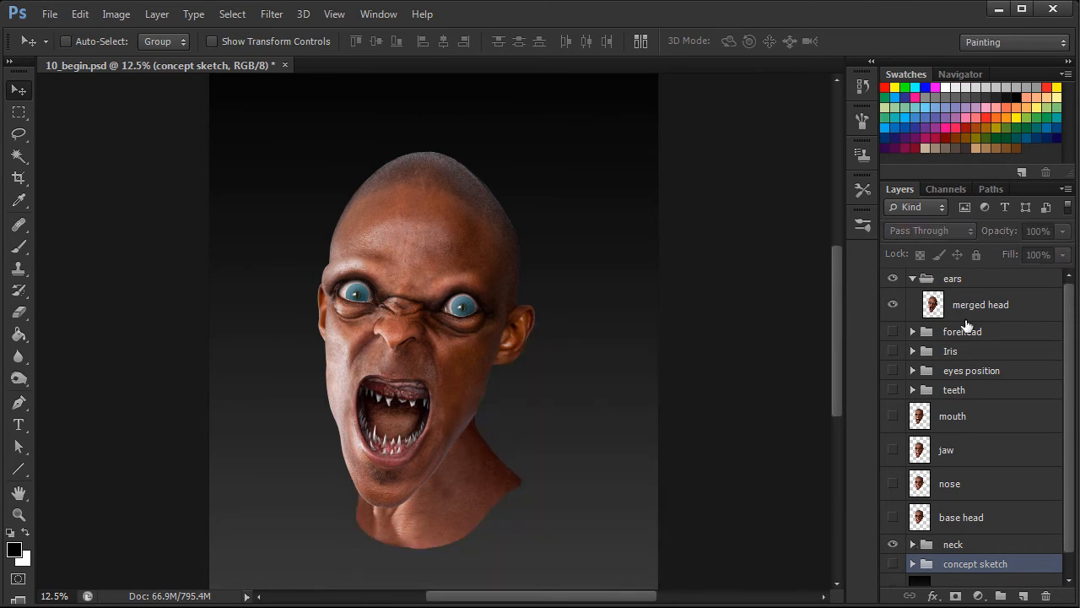
Lasso the creature's left ear on the merged head layer and copy it to a new layer.
{"action": "left_click", "coordinate": [967, 284]}
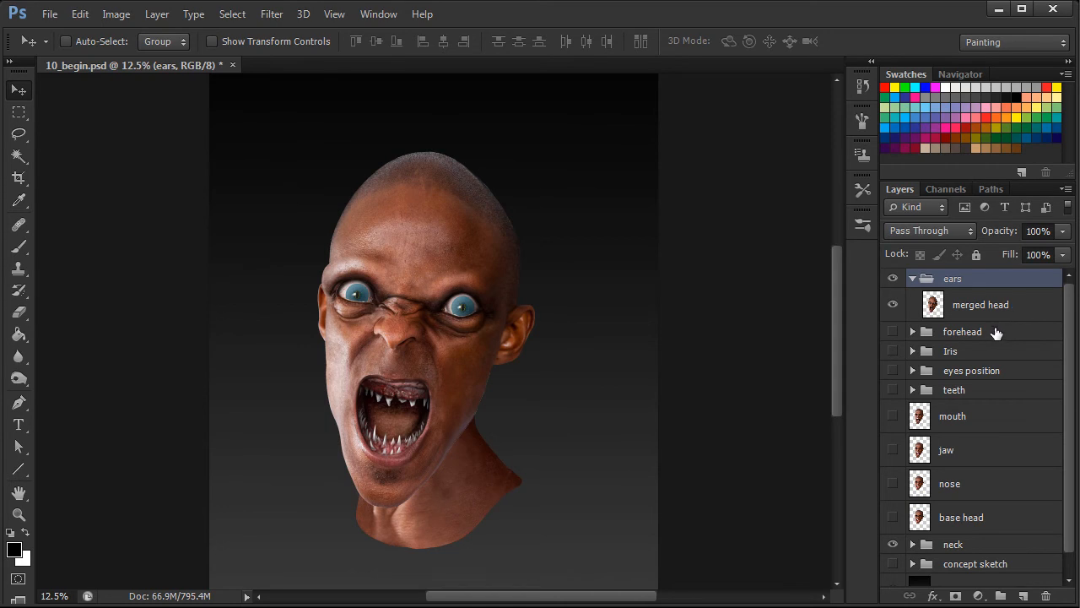
{"action": "left_click", "coordinate": [1007, 312]}
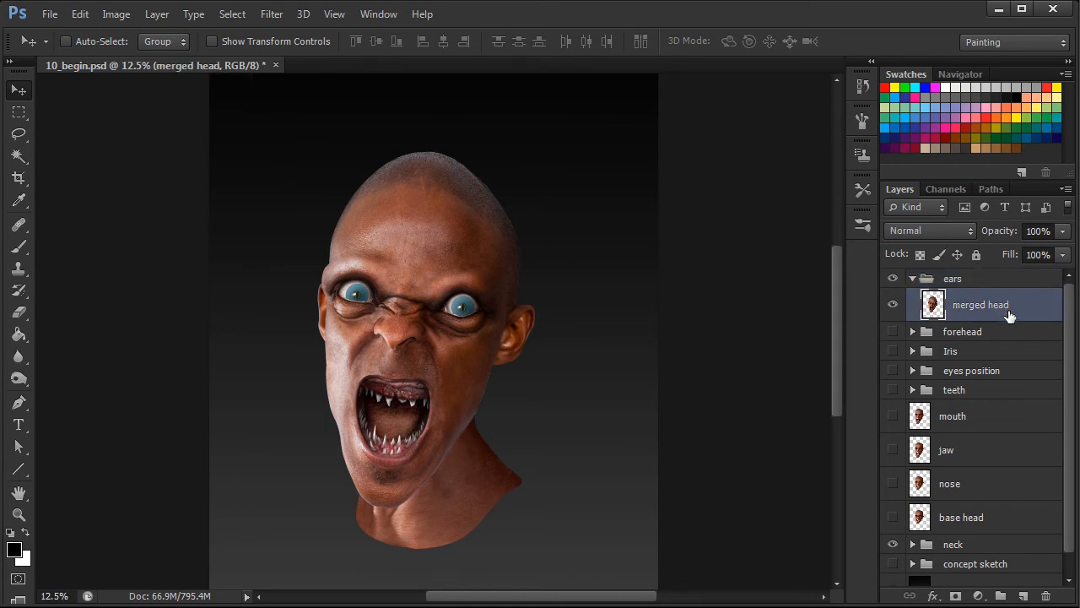
{"action": "left_click", "coordinate": [20, 135]}
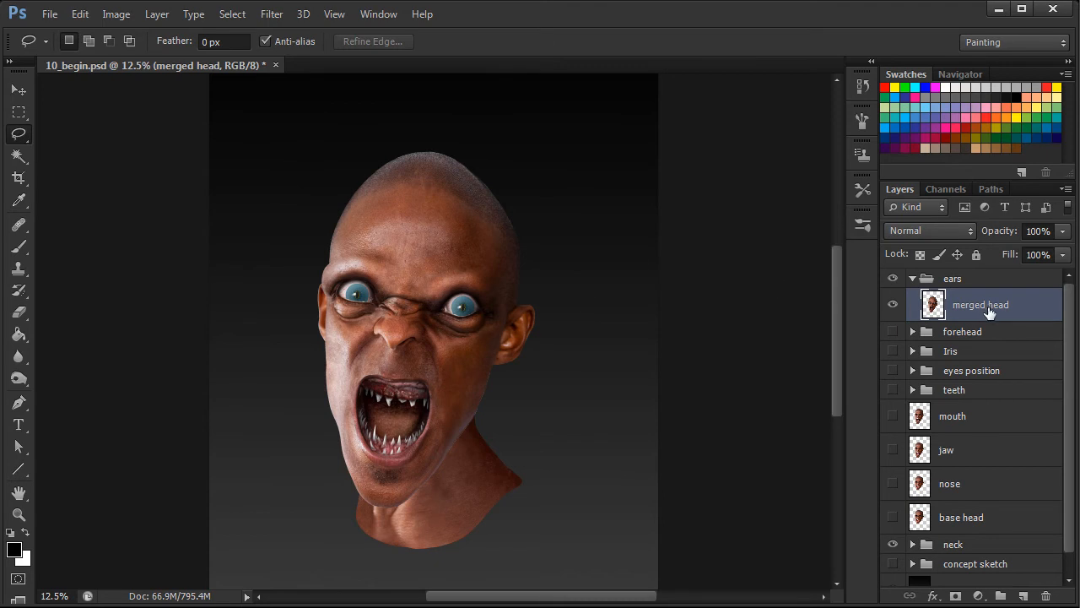
{"action": "key", "text": "ctrl+plus"}
{"action": "key", "text": "ctrl+plus"}
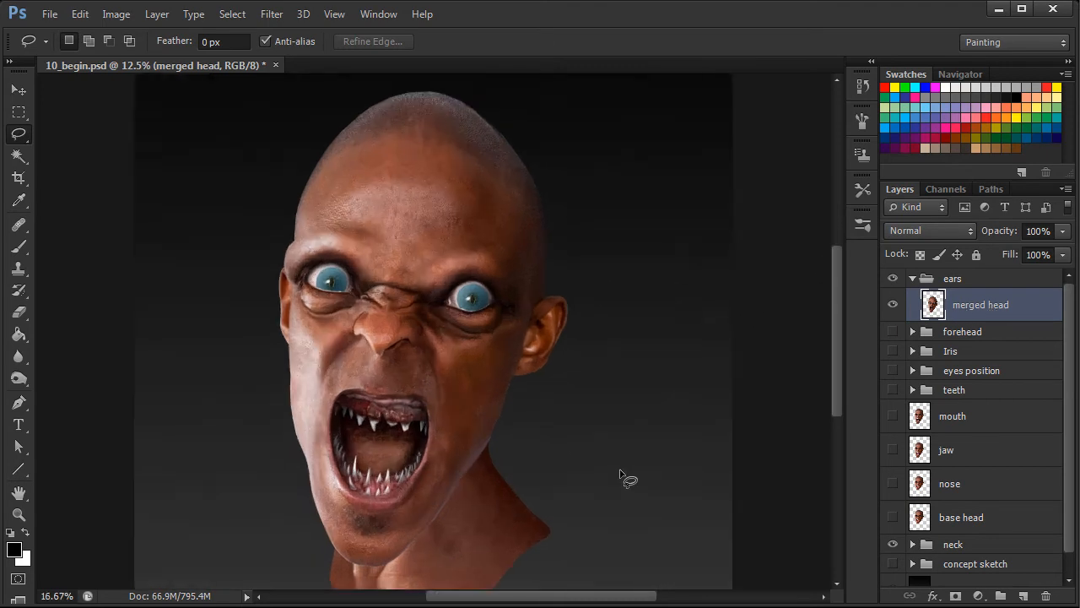
{"action": "left_click_drag", "start_coordinate": [687, 442], "coordinate": [562, 458]}
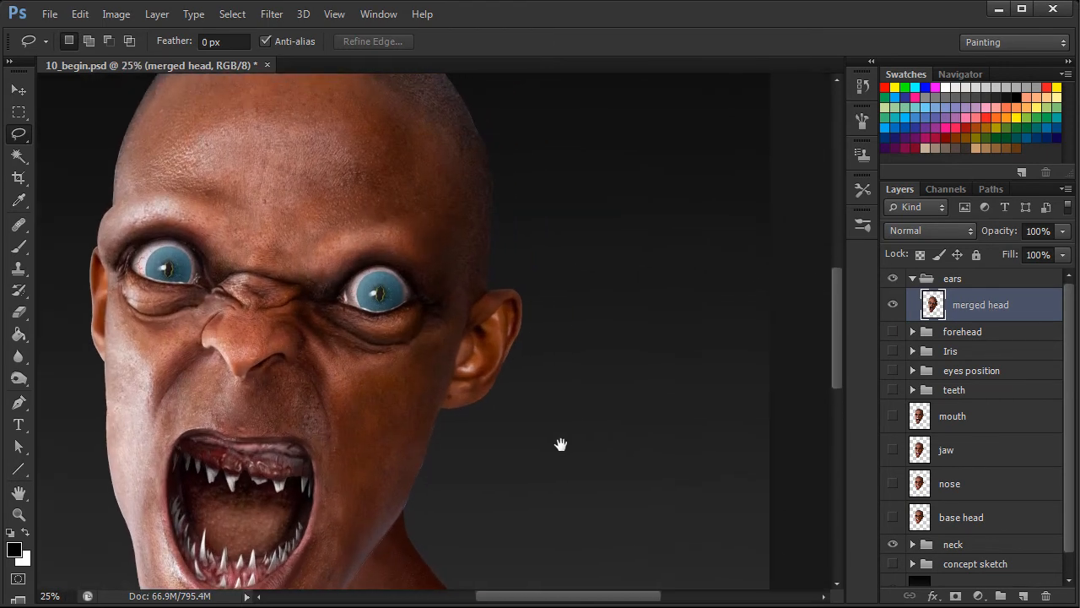
{"action": "mouse_move", "coordinate": [492, 287]}
{"action": "left_mouse_down"}
{"action": "mouse_move", "coordinate": [439, 406]}
{"action": "mouse_move", "coordinate": [449, 429]}
{"action": "mouse_move", "coordinate": [556, 371]}
{"action": "mouse_move", "coordinate": [524, 261]}
{"action": "left_mouse_up"}
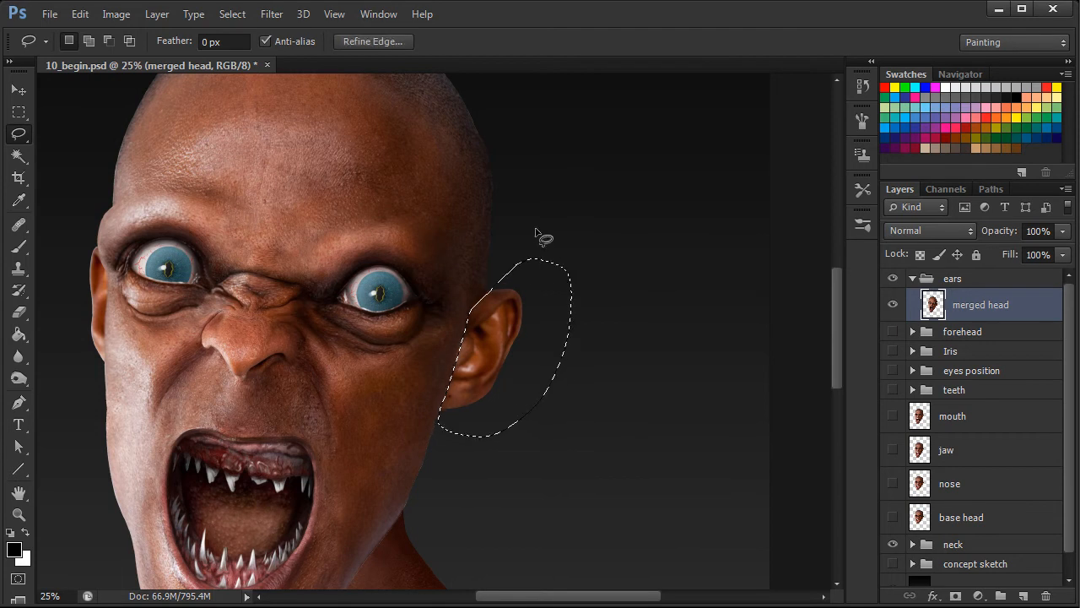
{"action": "right_click", "coordinate": [504, 318]}
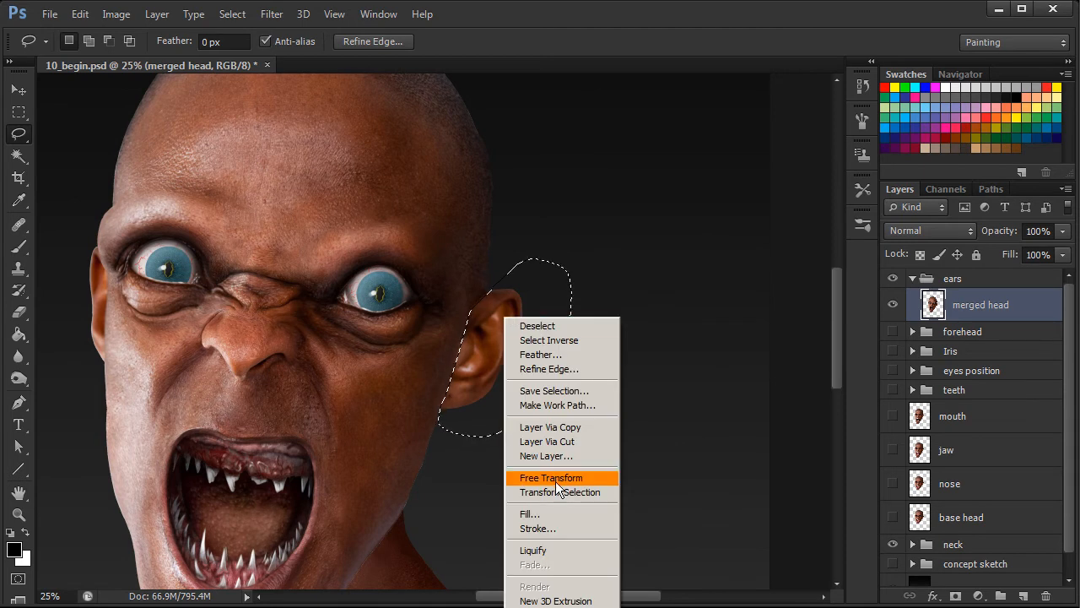
{"action": "left_click", "coordinate": [575, 440]}
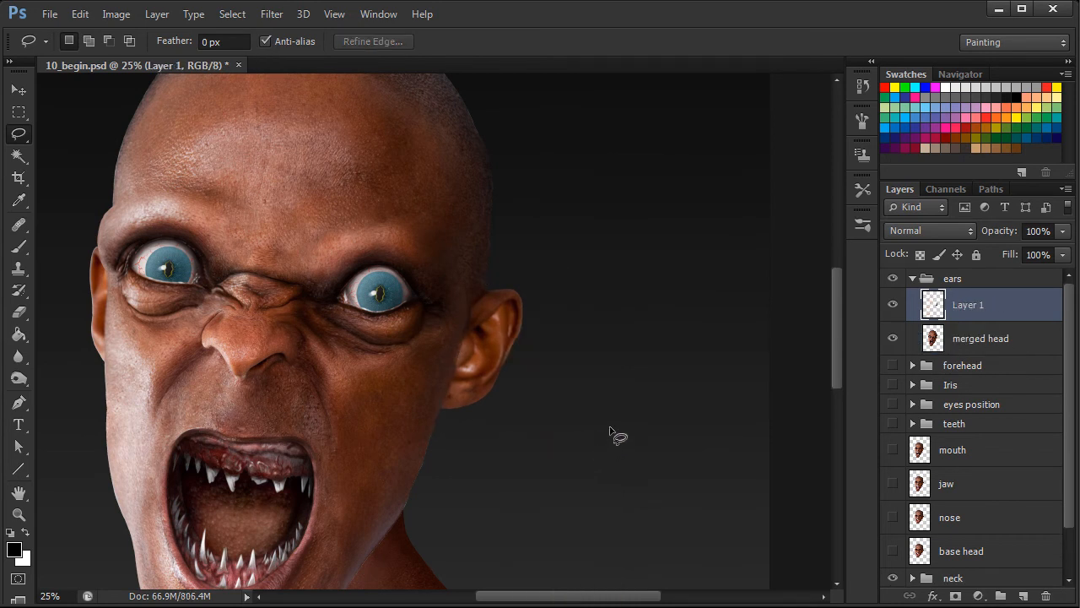
Toggle the new ear layer's visibility to check it and rename the layer "left ear".
{"action": "left_click", "coordinate": [894, 304]}
{"action": "left_click", "coordinate": [897, 304]}
{"action": "double_click", "coordinate": [968, 305]}
{"action": "type", "text": "left ear"}
{"action": "key", "text": "Return"}
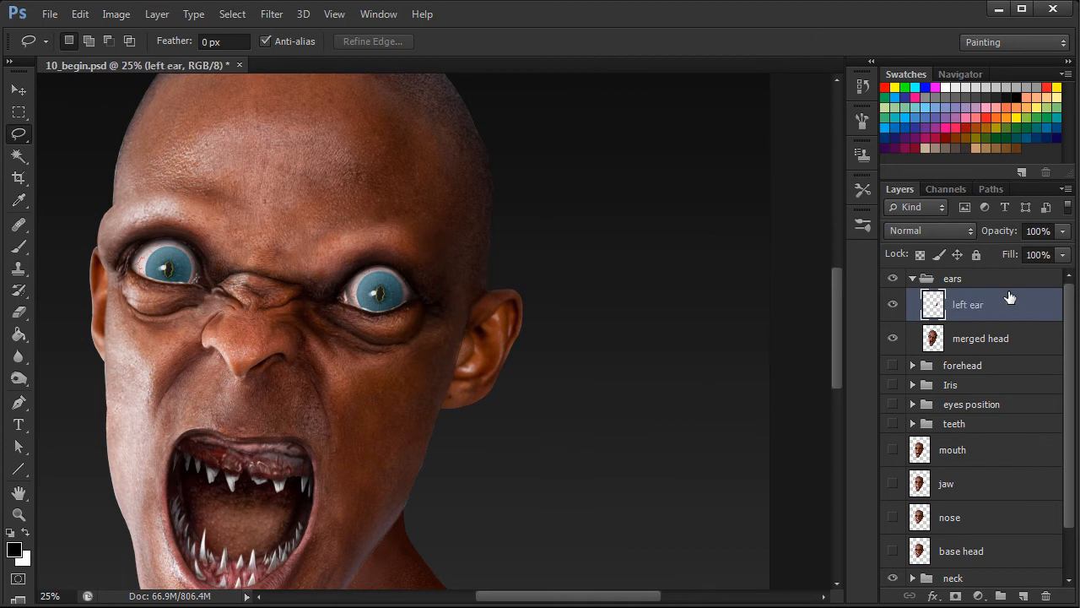
Hide the ears group and show the base head layer, making base head the active layer.
{"action": "key", "text": "ctrl+minus"}
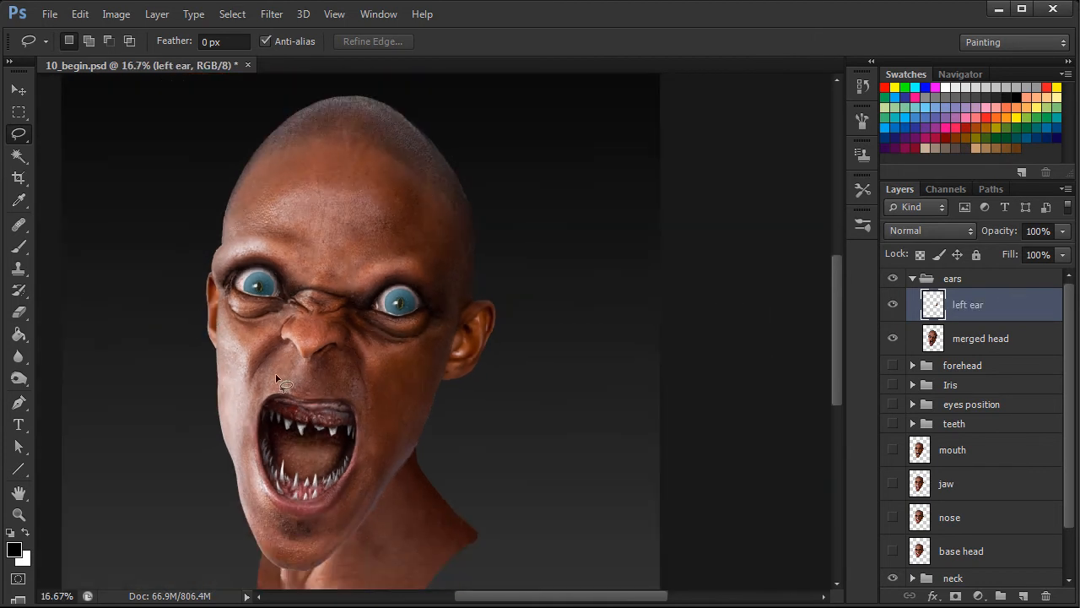
{"action": "left_click_drag", "start_coordinate": [570, 599], "coordinate": [555, 599]}
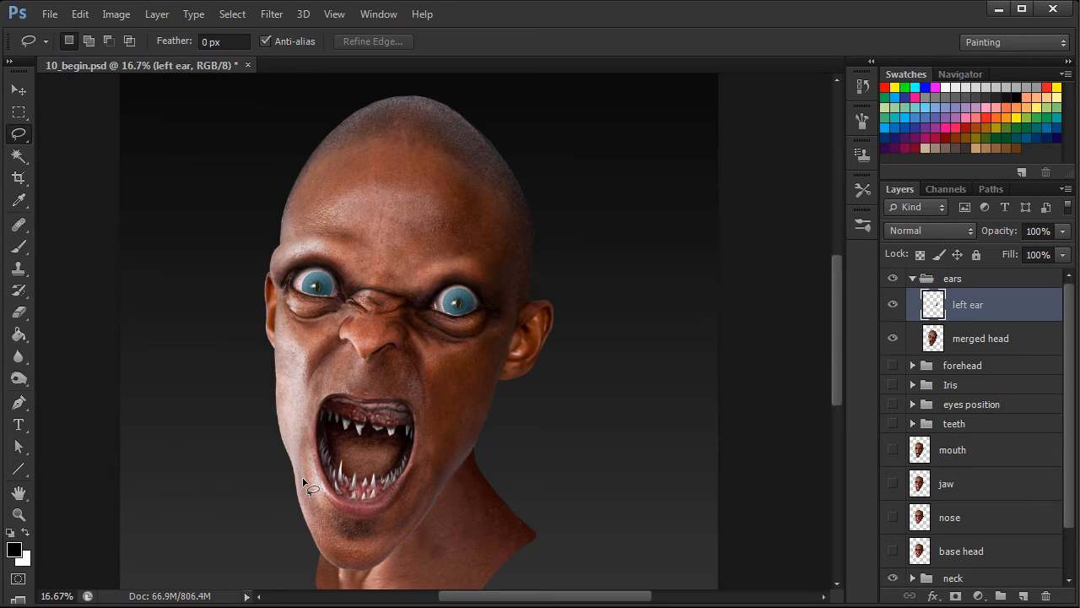
{"action": "left_click", "coordinate": [893, 277]}
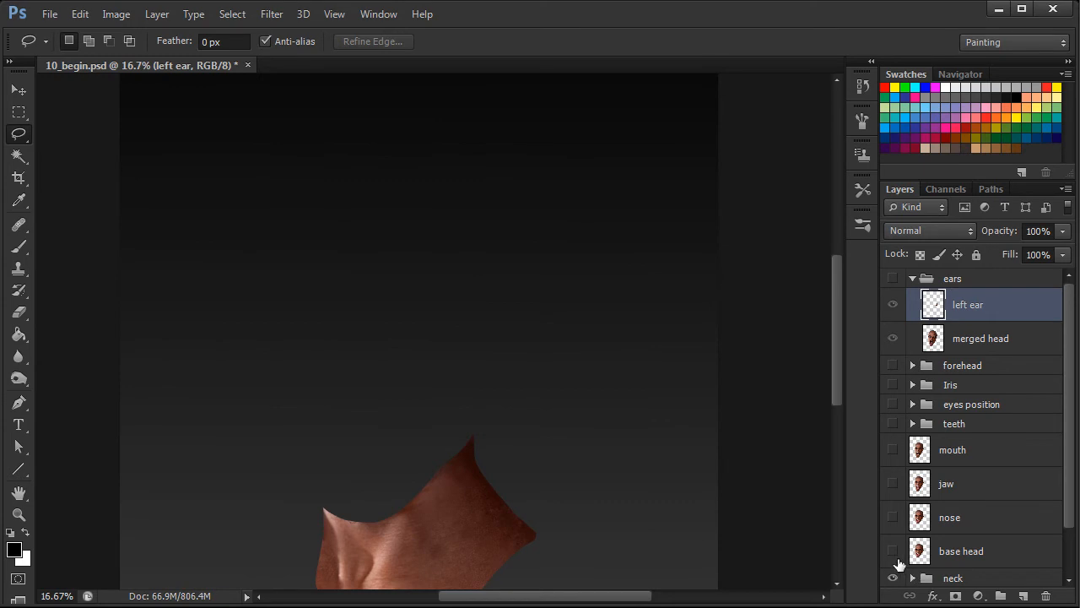
{"action": "left_click", "coordinate": [951, 554]}
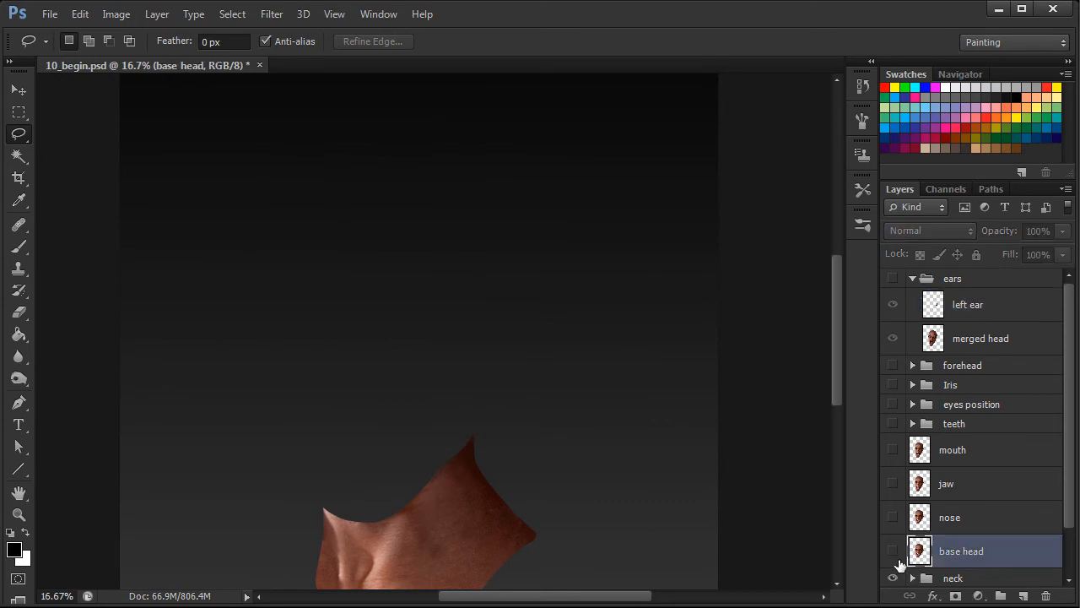
{"action": "left_click", "coordinate": [893, 550]}
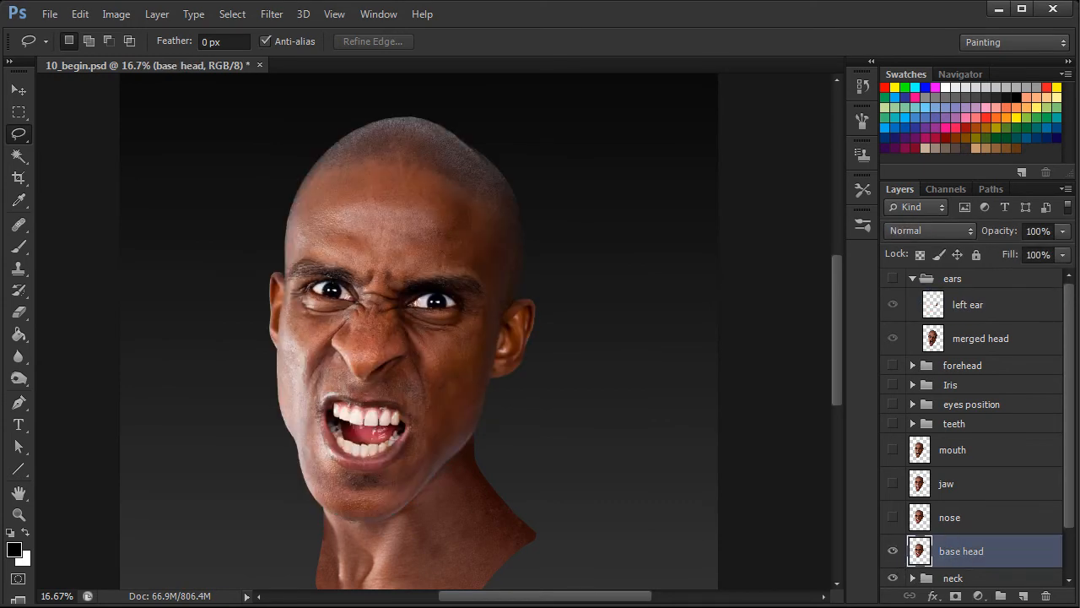
Lasso the man's right ear on the base head layer and copy it to a new layer.
{"action": "key", "text": "ctrl+plus"}
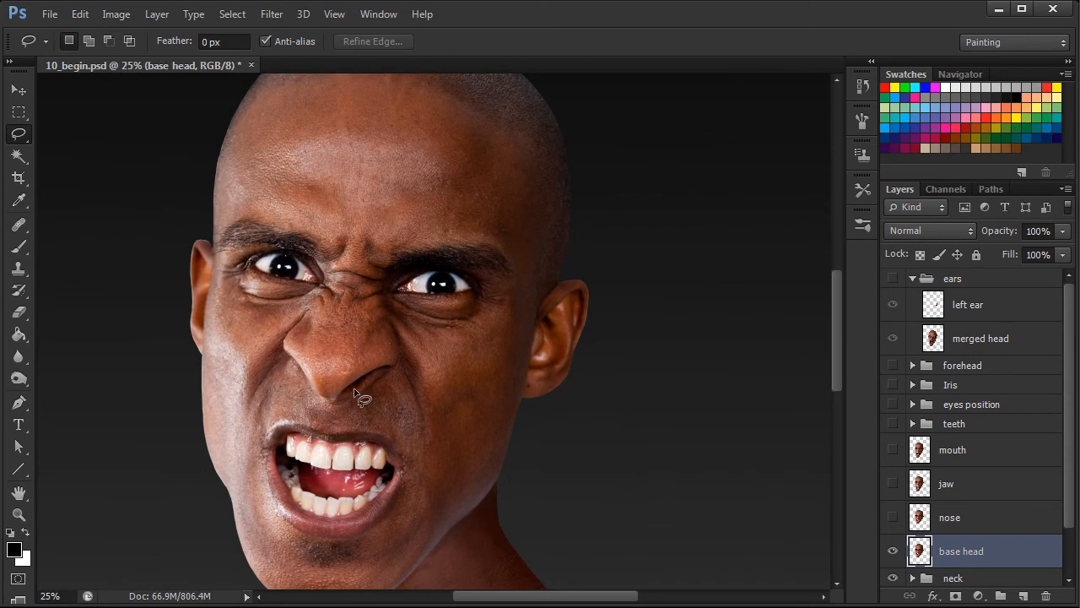
{"action": "left_click_drag", "start_coordinate": [386, 398], "coordinate": [523, 383]}
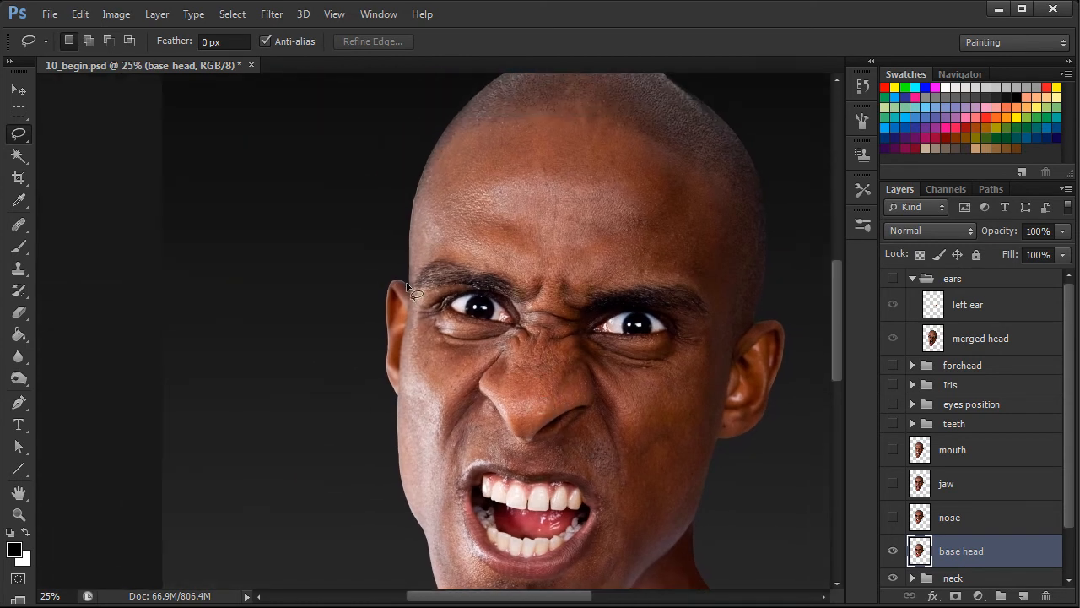
{"action": "mouse_move", "coordinate": [407, 289]}
{"action": "left_mouse_down"}
{"action": "mouse_move", "coordinate": [394, 400]}
{"action": "mouse_move", "coordinate": [381, 390]}
{"action": "mouse_move", "coordinate": [372, 277]}
{"action": "mouse_move", "coordinate": [398, 257]}
{"action": "mouse_move", "coordinate": [409, 282]}
{"action": "left_mouse_up"}
{"action": "right_click", "coordinate": [386, 282]}
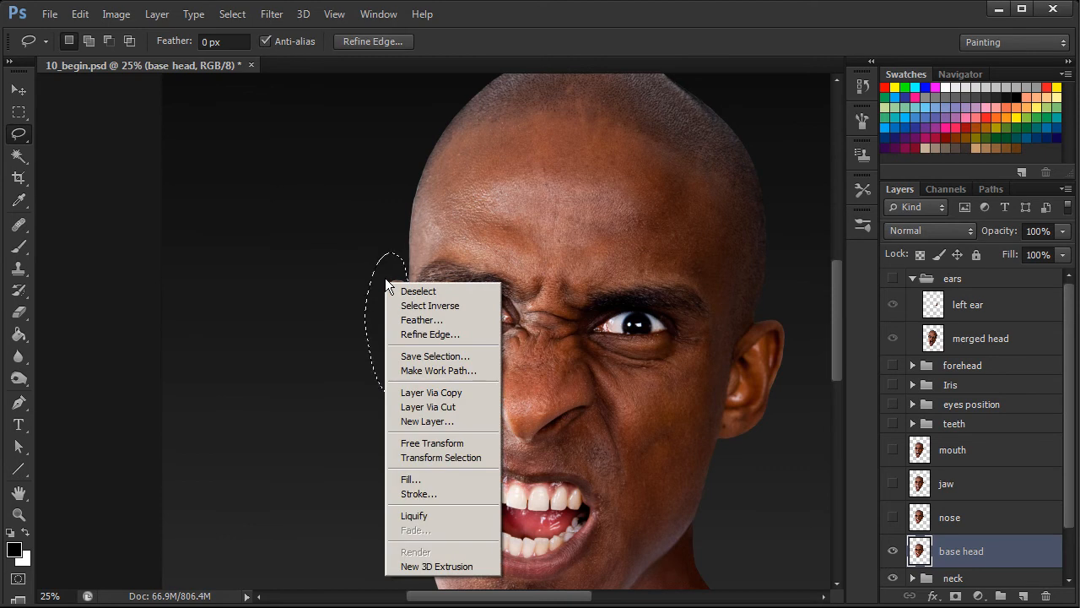
{"action": "left_click", "coordinate": [445, 394]}
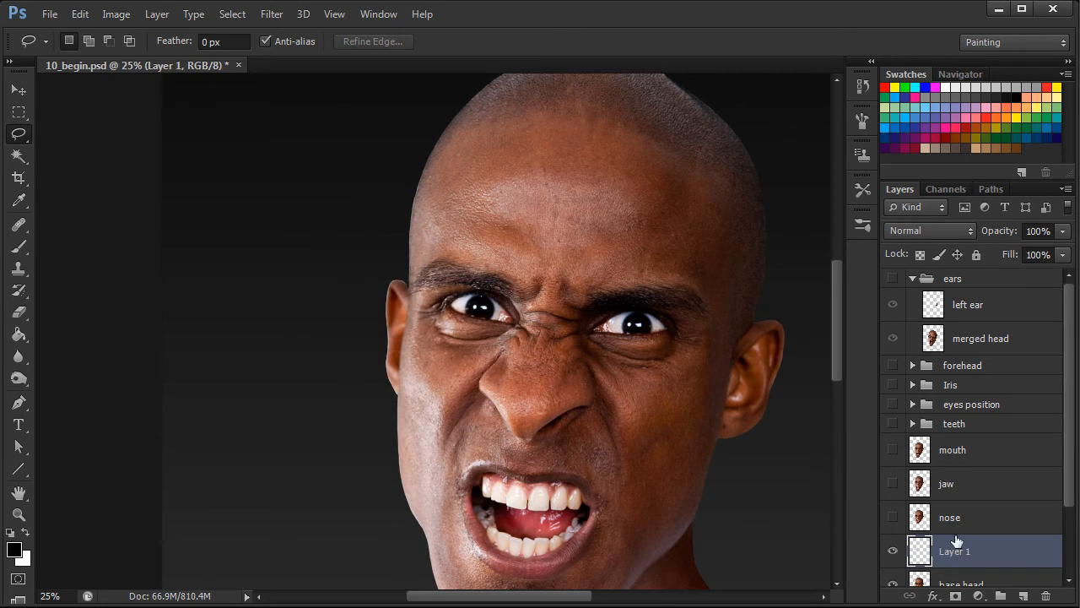
Move the copied ear layer into the ears group below merged head, and switch visibility from base head back to the ears group.
{"action": "left_click_drag", "start_coordinate": [987, 558], "coordinate": [996, 355]}
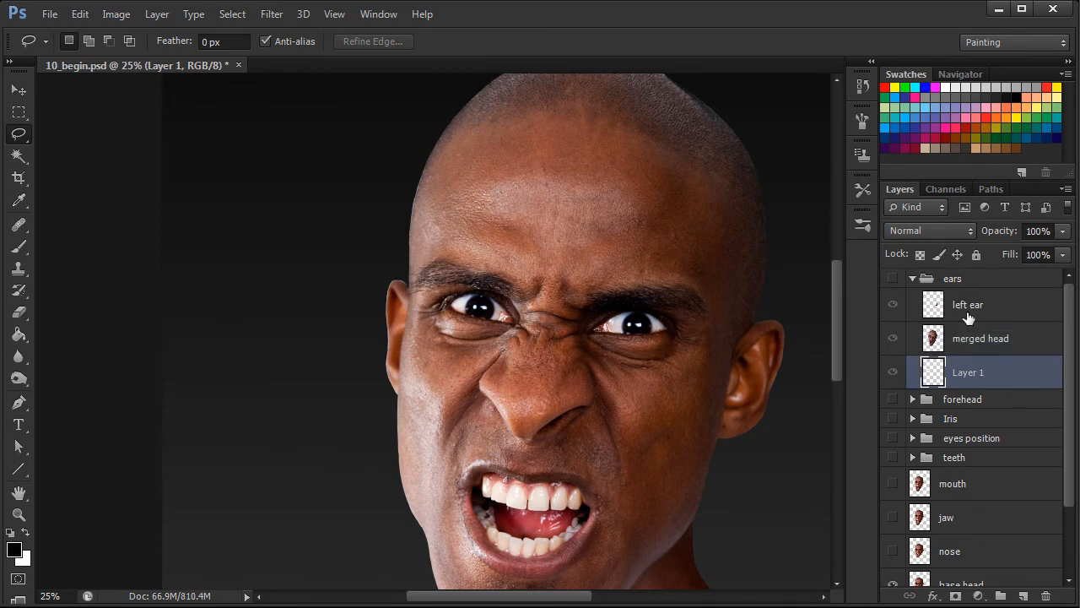
{"action": "left_click_drag", "start_coordinate": [1070, 511], "coordinate": [1070, 526]}
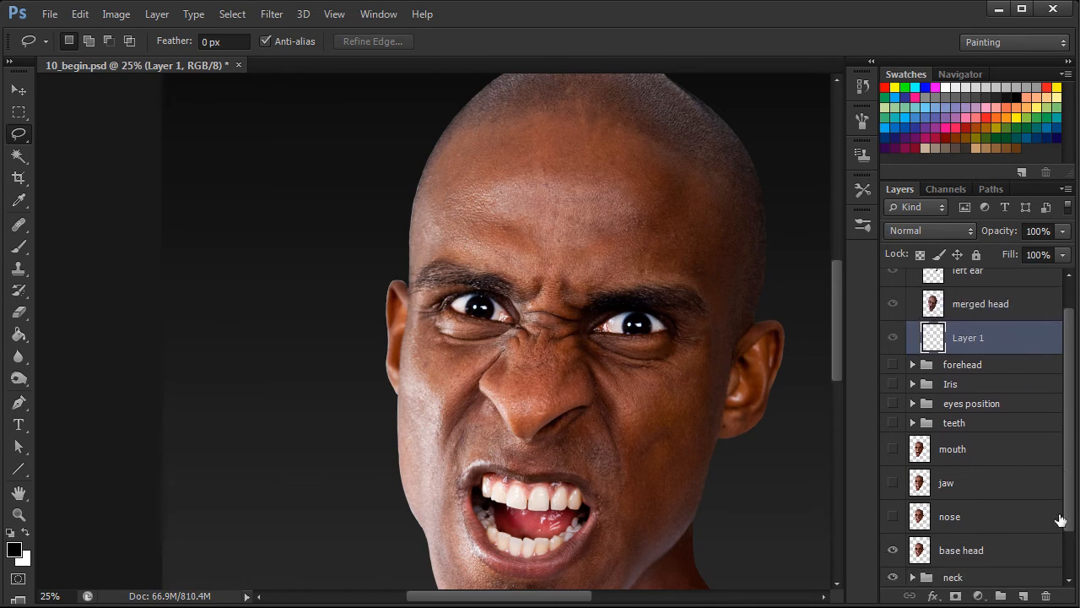
{"action": "left_click", "coordinate": [893, 550]}
{"action": "scroll", "coordinate": [1065, 487], "scroll_direction": "up", "scroll_amount": 1}
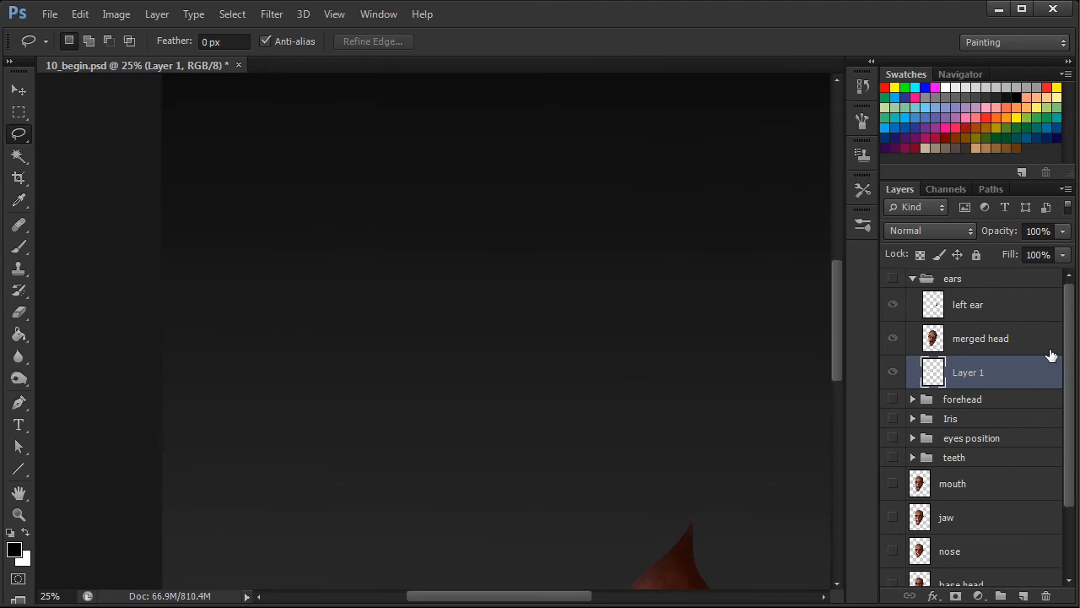
{"action": "left_click", "coordinate": [957, 279]}
{"action": "left_click", "coordinate": [893, 280]}
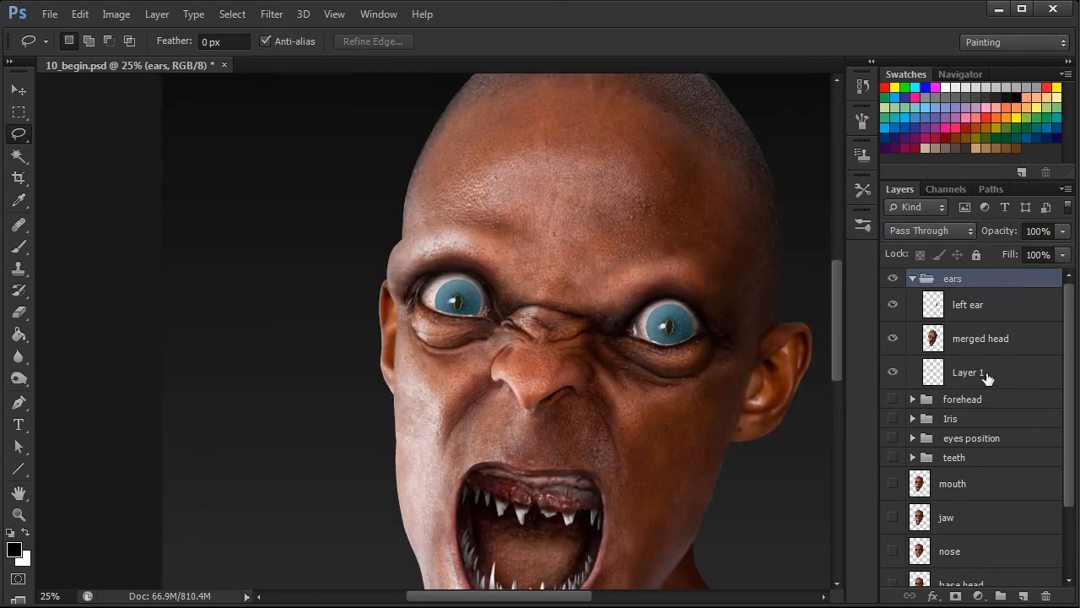
Hide Layer 1 and erase the creature's right ear from the merged head layer with a size 19 Eraser brush.
{"action": "left_click", "coordinate": [893, 374]}
{"action": "left_click", "coordinate": [996, 337]}
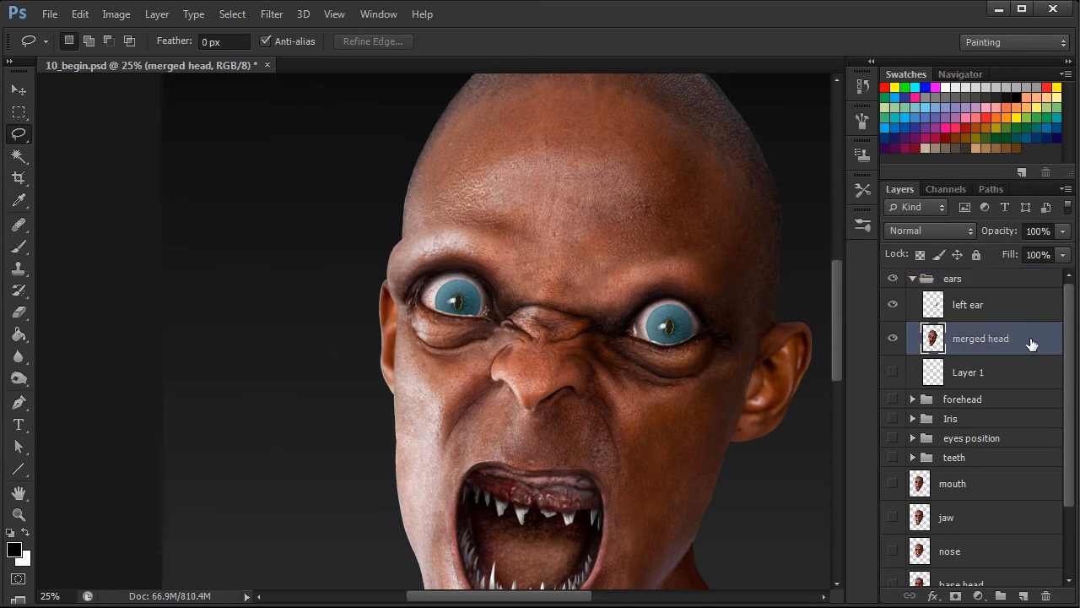
{"action": "left_click", "coordinate": [19, 312]}
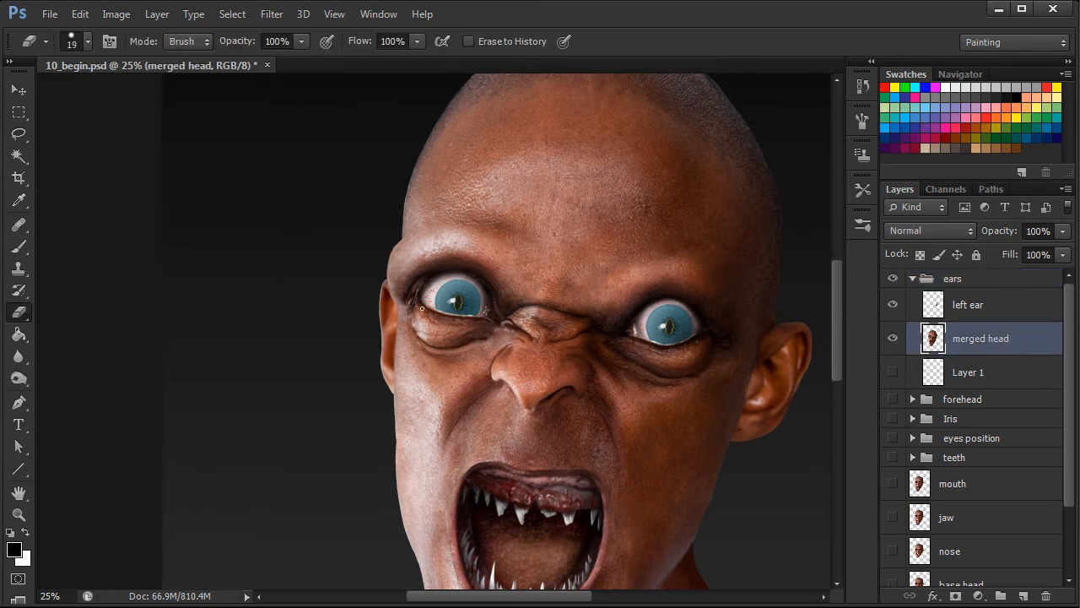
{"action": "left_click_drag", "start_coordinate": [382, 337], "coordinate": [373, 403]}
{"action": "key", "text": "ctrl+plus"}
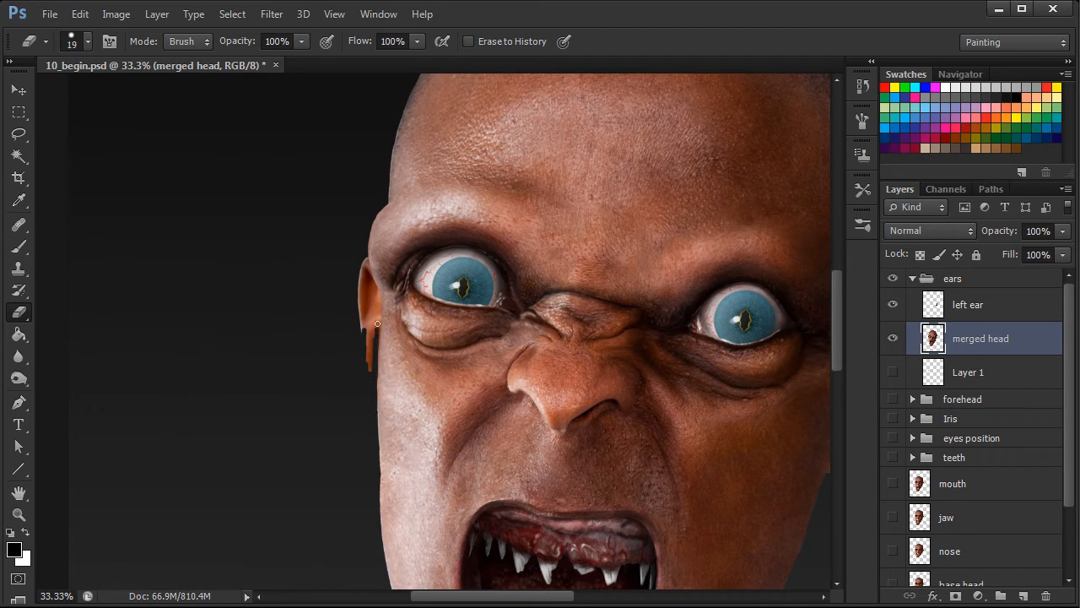
{"action": "left_click_drag", "start_coordinate": [373, 341], "coordinate": [362, 306]}
{"action": "left_click_drag", "start_coordinate": [375, 316], "coordinate": [368, 317]}
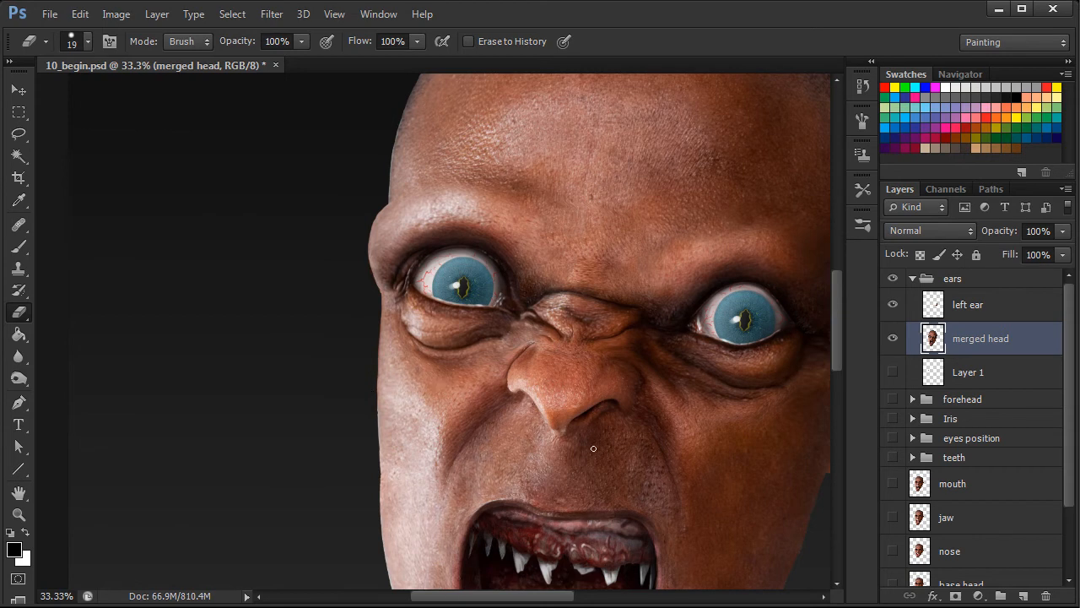
Show Layer 1 and move its ear slightly outward so it sticks out from behind the head beside the eye.
{"action": "key", "text": "ctrl+minus"}
{"action": "key", "text": "ctrl+minus"}
{"action": "left_click", "coordinate": [893, 372]}
{"action": "left_click", "coordinate": [965, 373]}
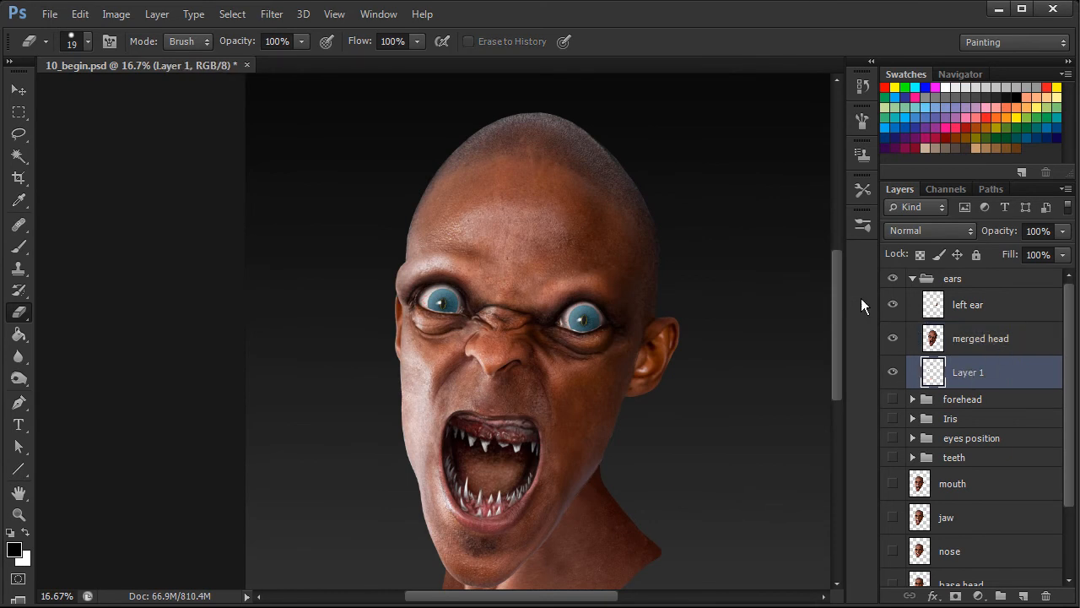
{"action": "left_click", "coordinate": [19, 90]}
{"action": "mouse_move", "coordinate": [394, 348]}
{"action": "left_mouse_down"}
{"action": "mouse_move", "coordinate": [372, 342]}
{"action": "mouse_move", "coordinate": [390, 348]}
{"action": "left_mouse_up"}
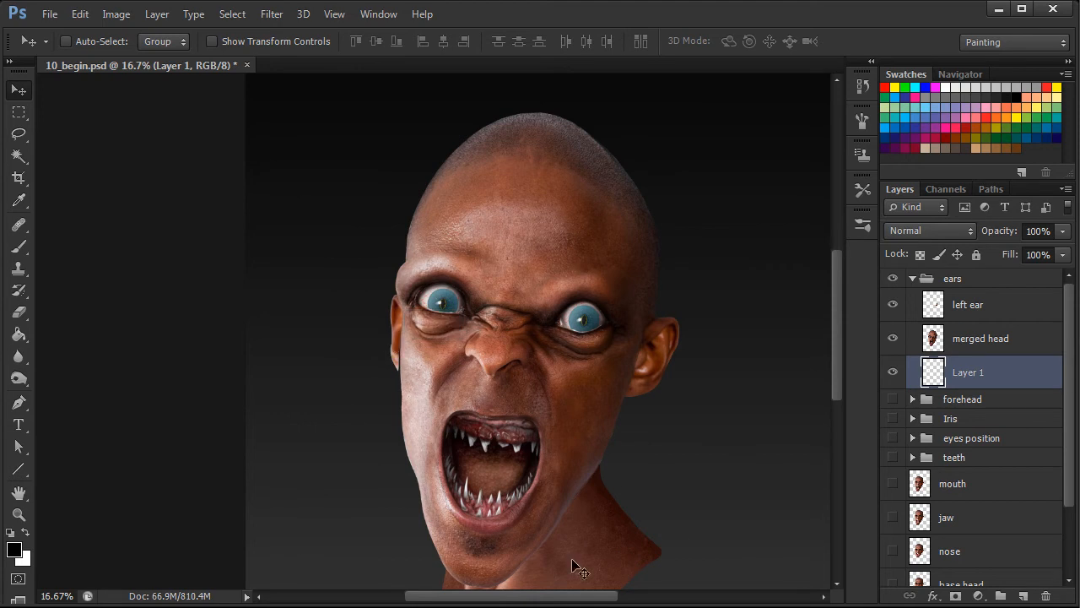
Rename Layer 1 in the ears group to "right ear".
{"action": "left_click_drag", "start_coordinate": [585, 601], "coordinate": [617, 604]}
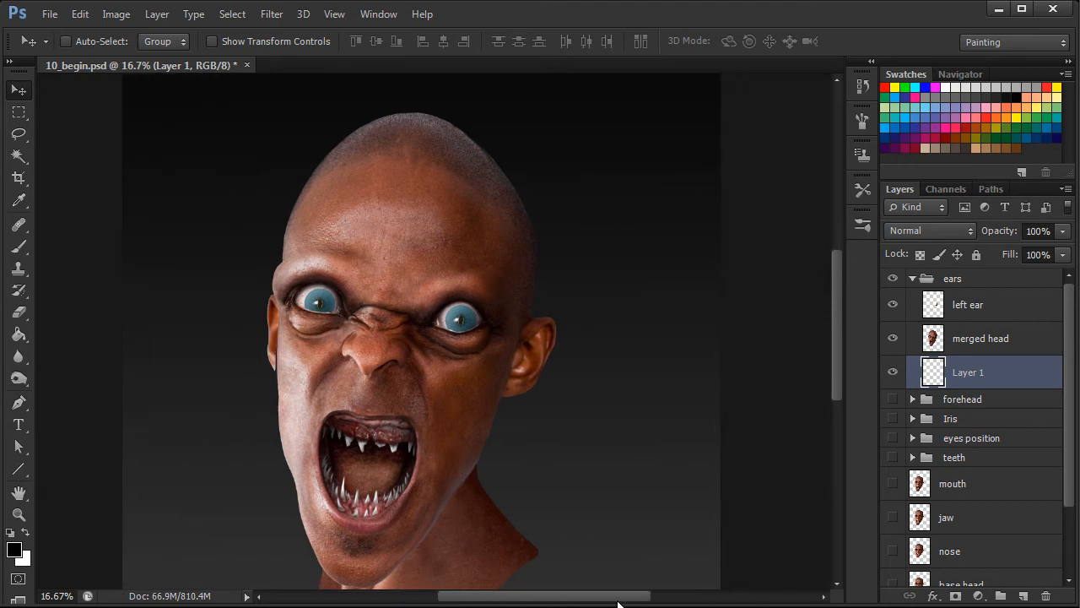
{"action": "double_click", "coordinate": [975, 374]}
{"action": "type", "text": "r"}
{"action": "key", "text": "Return"}
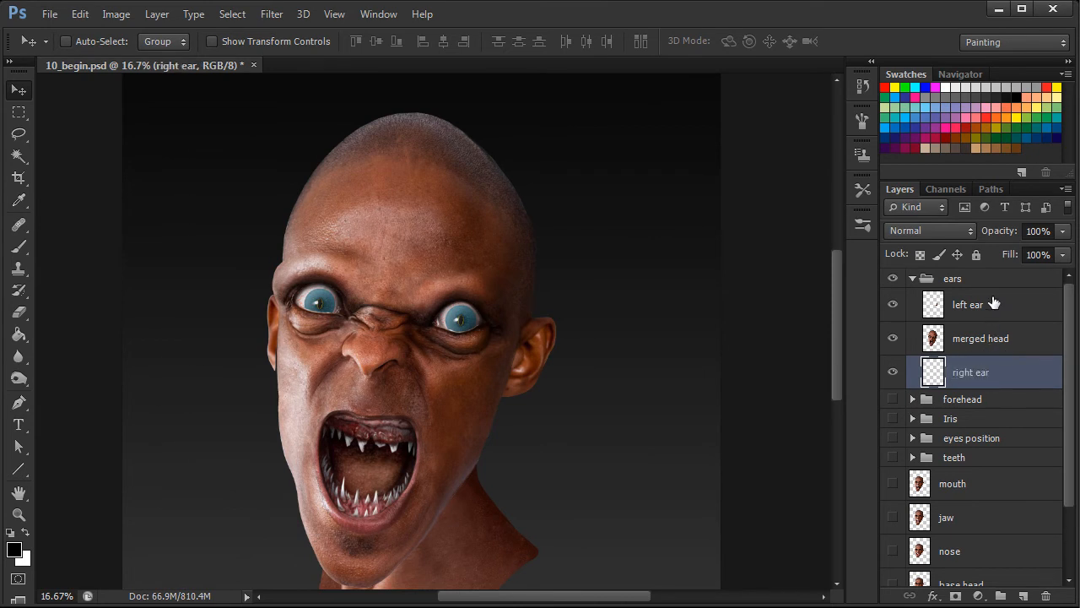
Scale the left ear layer up to about 165% and position it against the side of the head, then apply the transform.
{"action": "left_click", "coordinate": [972, 311]}
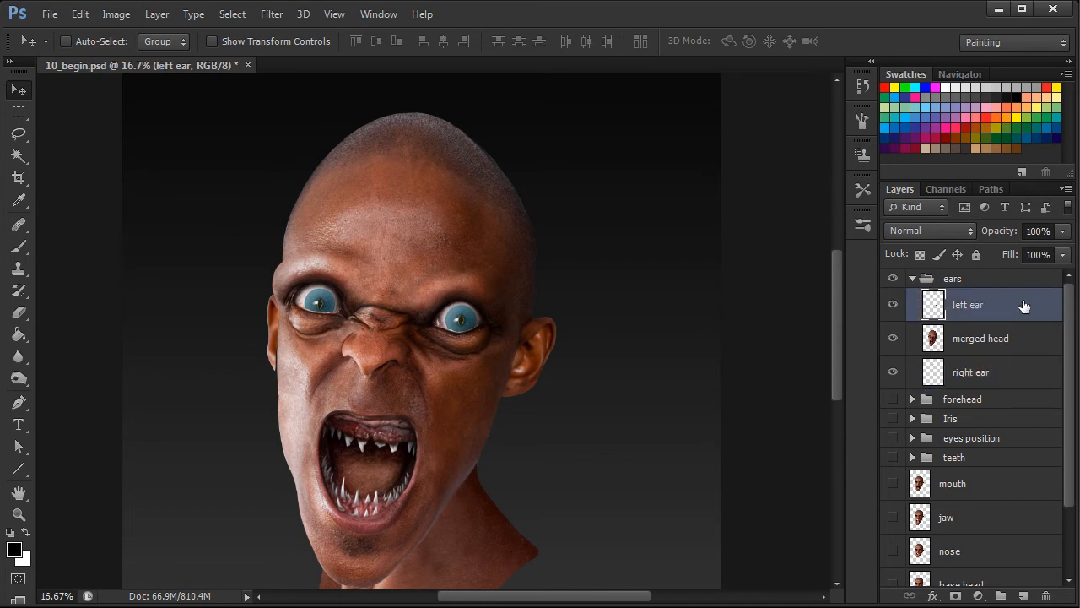
{"action": "key", "text": "ctrl+t"}
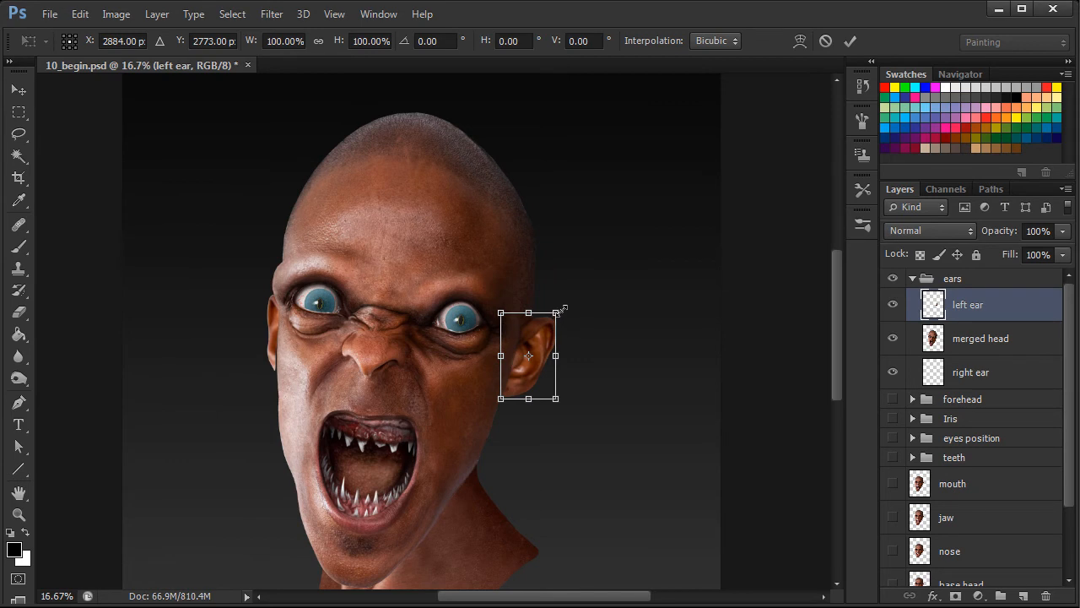
{"action": "left_click_drag", "start_coordinate": [555, 312], "coordinate": [608, 272]}
{"action": "left_click_drag", "start_coordinate": [569, 357], "coordinate": [547, 391]}
{"action": "left_click_drag", "start_coordinate": [562, 347], "coordinate": [557, 359]}
{"action": "left_click_drag", "start_coordinate": [581, 291], "coordinate": [580, 287]}
{"action": "left_click_drag", "start_coordinate": [540, 359], "coordinate": [540, 355]}
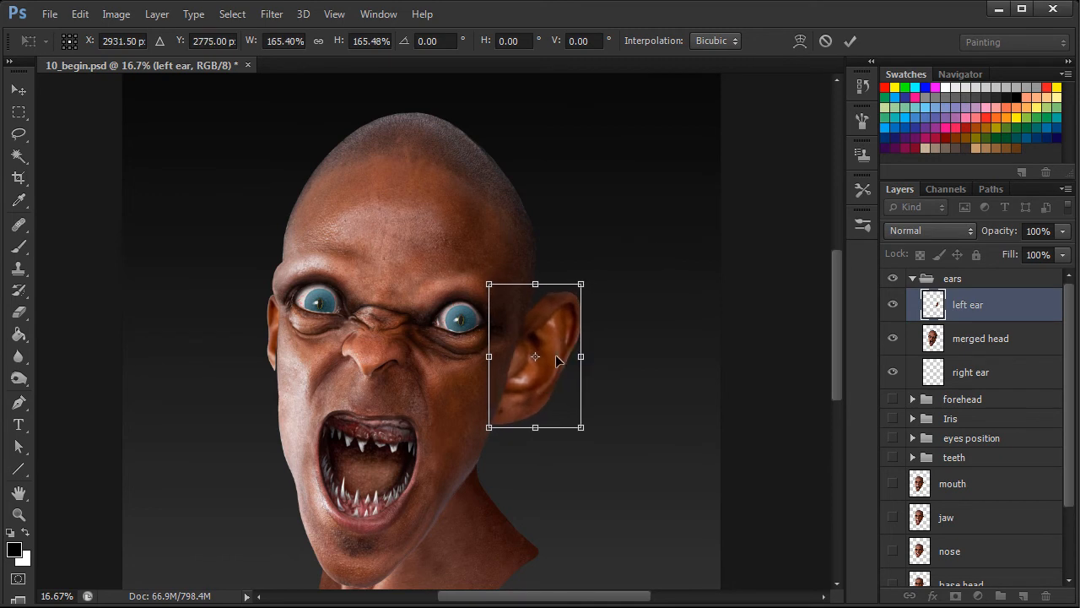
{"action": "key", "text": "Return"}
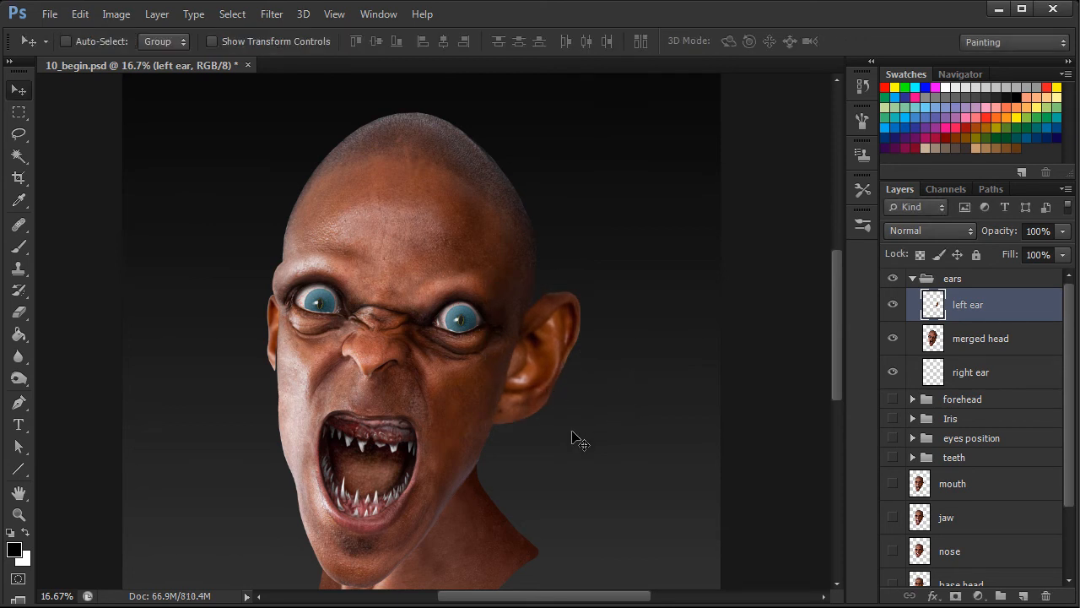
Enlarge the right ear layer to about 182%, rotate it about -3°, and position it beside the head slightly higher than before.
{"action": "left_click", "coordinate": [983, 377]}
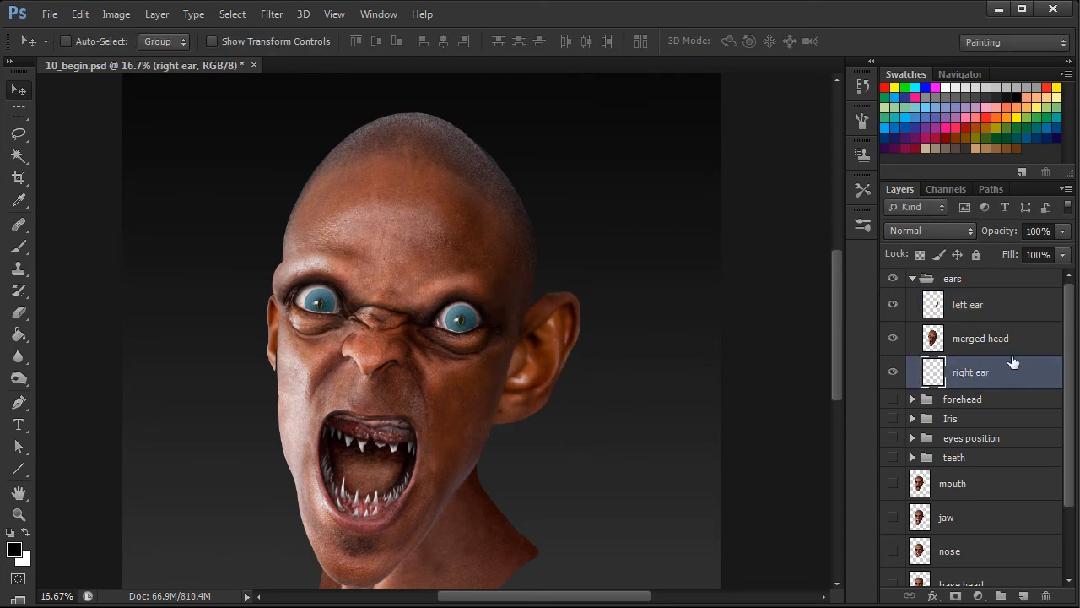
{"action": "key", "text": "ctrl+t"}
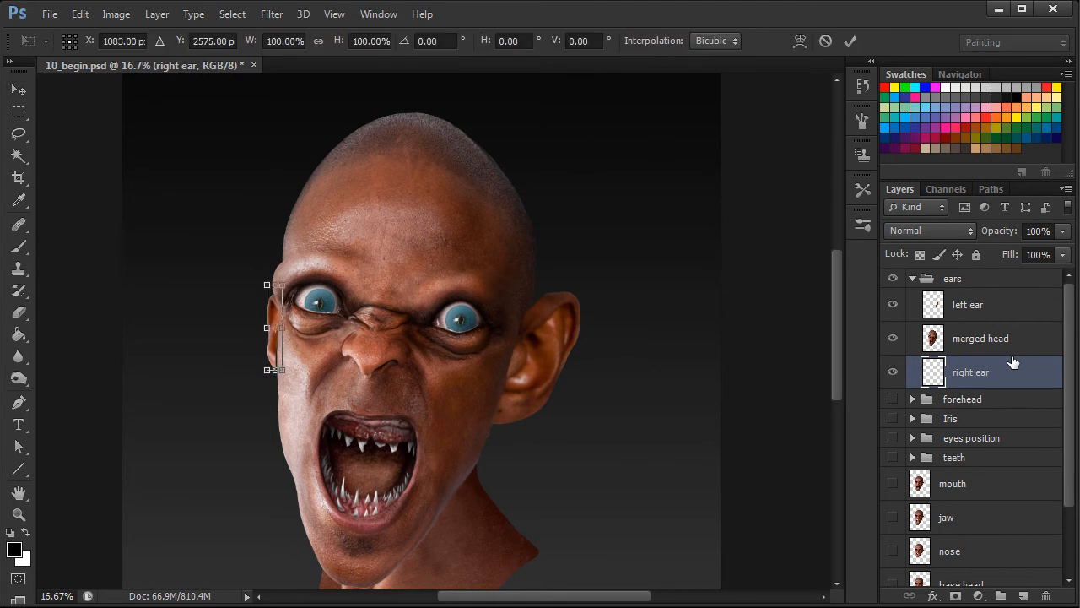
{"action": "left_click_drag", "start_coordinate": [266, 284], "coordinate": [236, 230]}
{"action": "left_click_drag", "start_coordinate": [422, 228], "coordinate": [425, 213]}
{"action": "left_click_drag", "start_coordinate": [275, 350], "coordinate": [279, 365]}
{"action": "left_click_drag", "start_coordinate": [256, 244], "coordinate": [253, 231]}
{"action": "left_click_drag", "start_coordinate": [280, 369], "coordinate": [281, 368]}
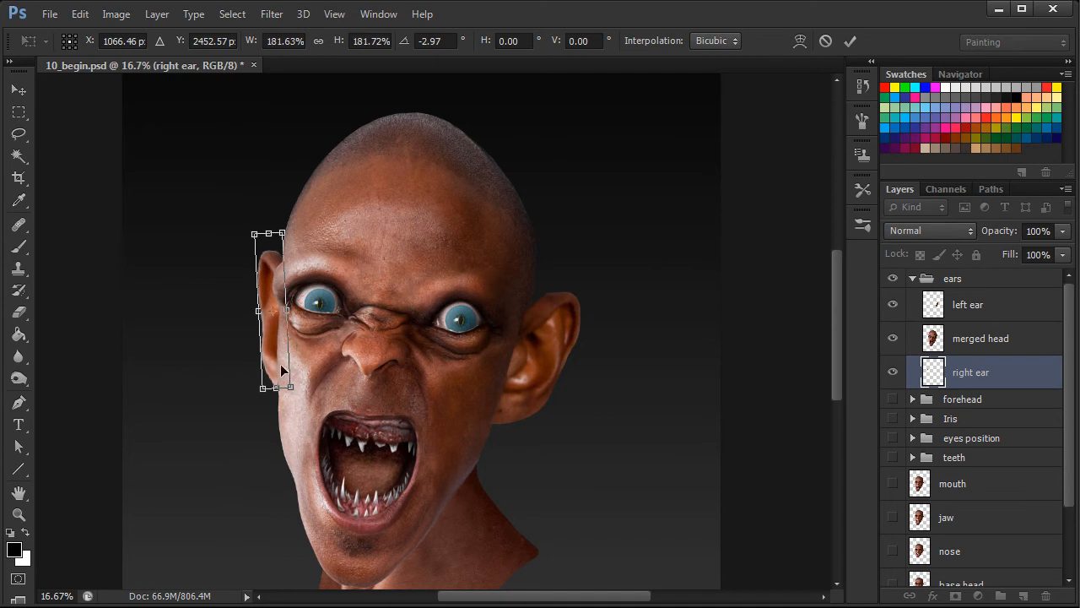
{"action": "left_click_drag", "start_coordinate": [283, 371], "coordinate": [281, 364]}
{"action": "key", "text": "Return"}
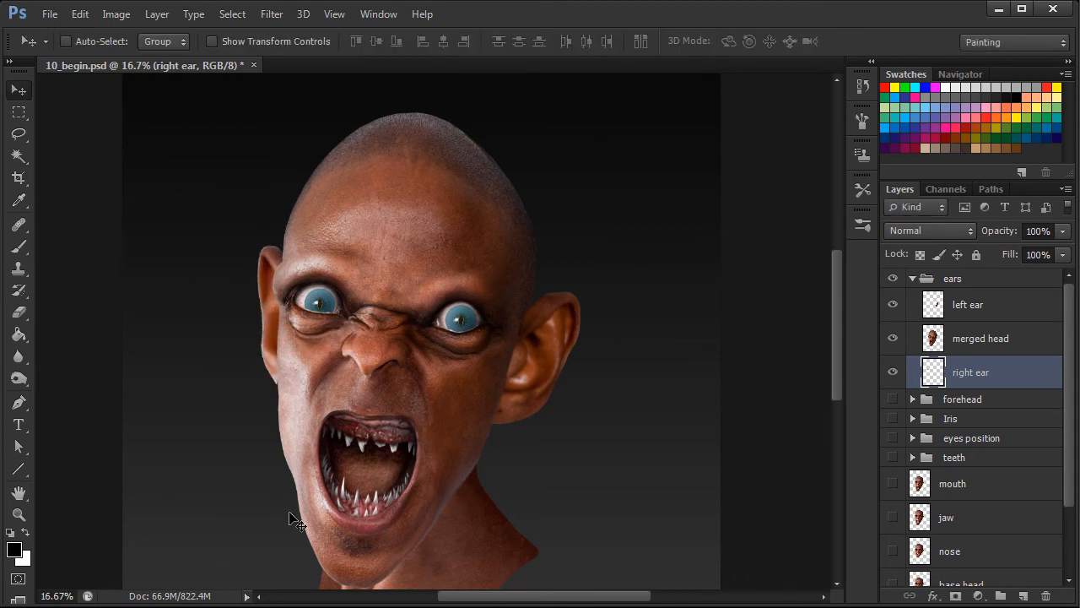
Open the left ear layer in Liquify and stretch its upper part up and outward with a size 735 Forward Warp brush.
{"action": "left_click", "coordinate": [983, 308]}
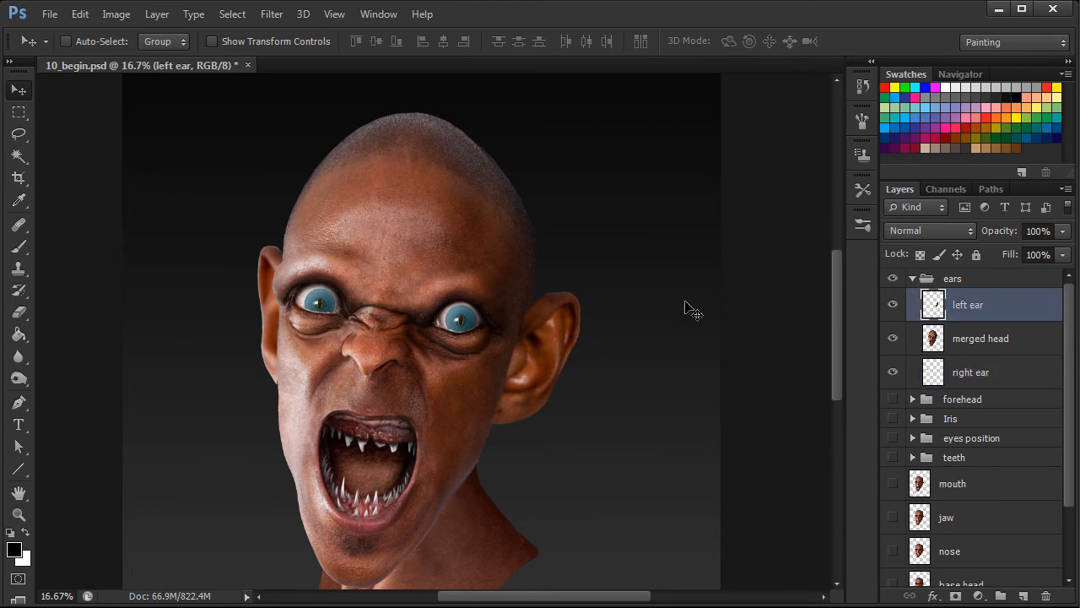
{"action": "left_click", "coordinate": [273, 16]}
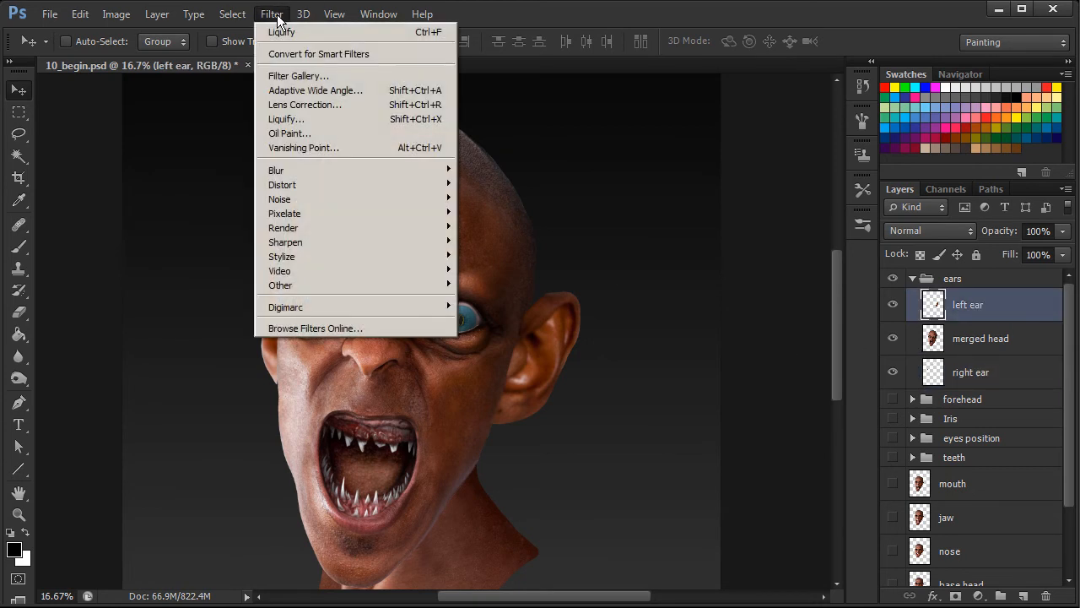
{"action": "left_click", "coordinate": [307, 120]}
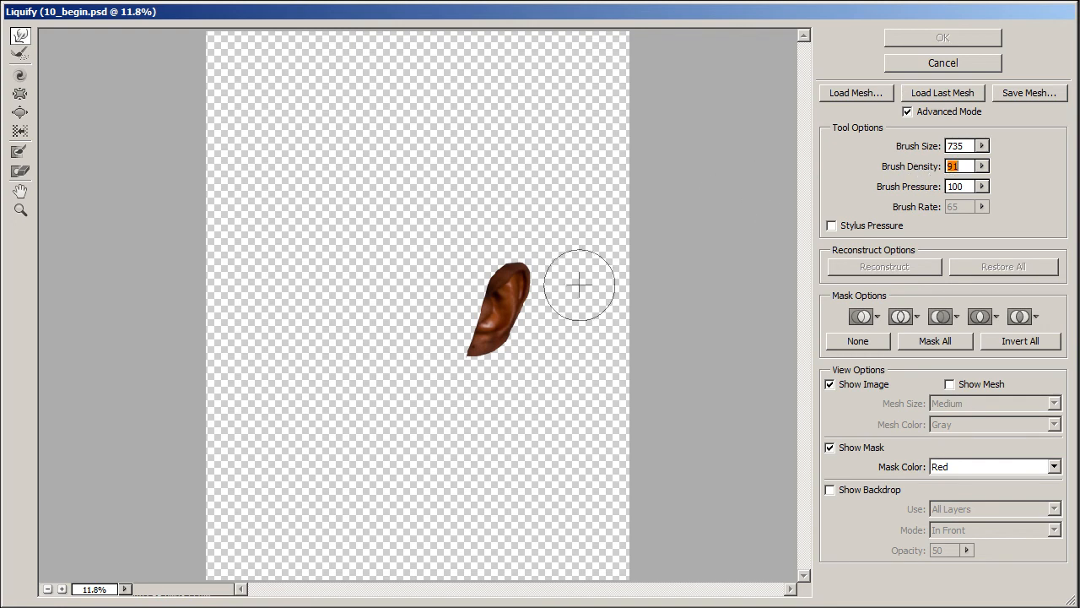
{"action": "left_click_drag", "start_coordinate": [510, 287], "coordinate": [542, 253]}
{"action": "mouse_move", "coordinate": [496, 343]}
{"action": "left_mouse_down"}
{"action": "mouse_move", "coordinate": [535, 321]}
{"action": "mouse_move", "coordinate": [532, 309]}
{"action": "left_mouse_up"}
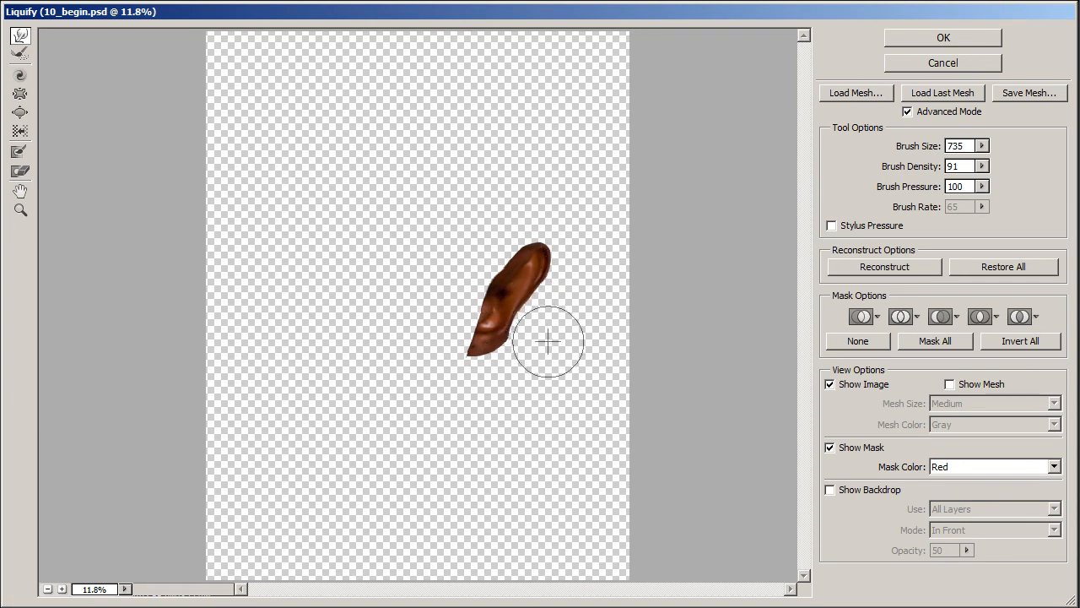
Set the Liquify brush size to 405 and push in the left ear's upper edges to form a pointed tip.
{"action": "left_click_drag", "start_coordinate": [926, 148], "coordinate": [828, 171]}
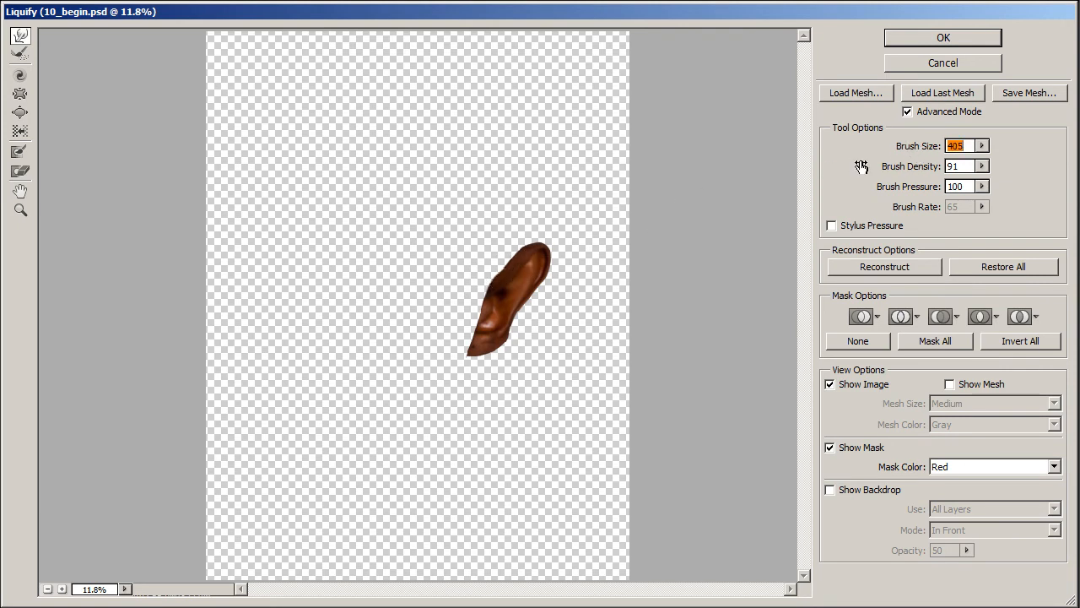
{"action": "left_click", "coordinate": [506, 250]}
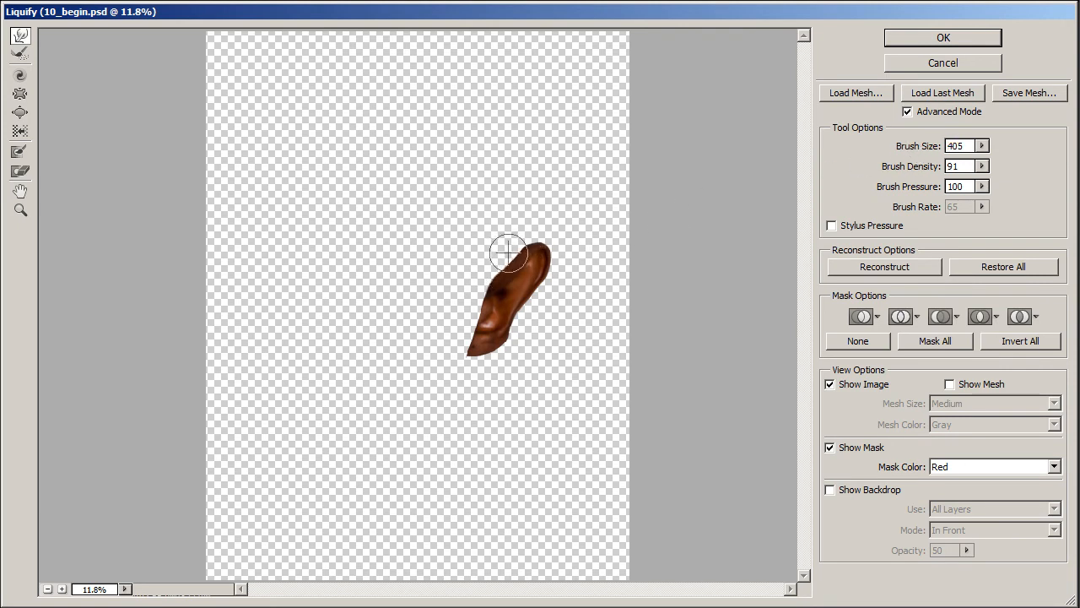
{"action": "mouse_move", "coordinate": [509, 253]}
{"action": "left_mouse_down"}
{"action": "mouse_move", "coordinate": [511, 236]}
{"action": "mouse_move", "coordinate": [559, 236]}
{"action": "left_mouse_up"}
{"action": "mouse_move", "coordinate": [557, 282]}
{"action": "left_mouse_down"}
{"action": "mouse_move", "coordinate": [560, 237]}
{"action": "mouse_move", "coordinate": [528, 240]}
{"action": "left_mouse_up"}
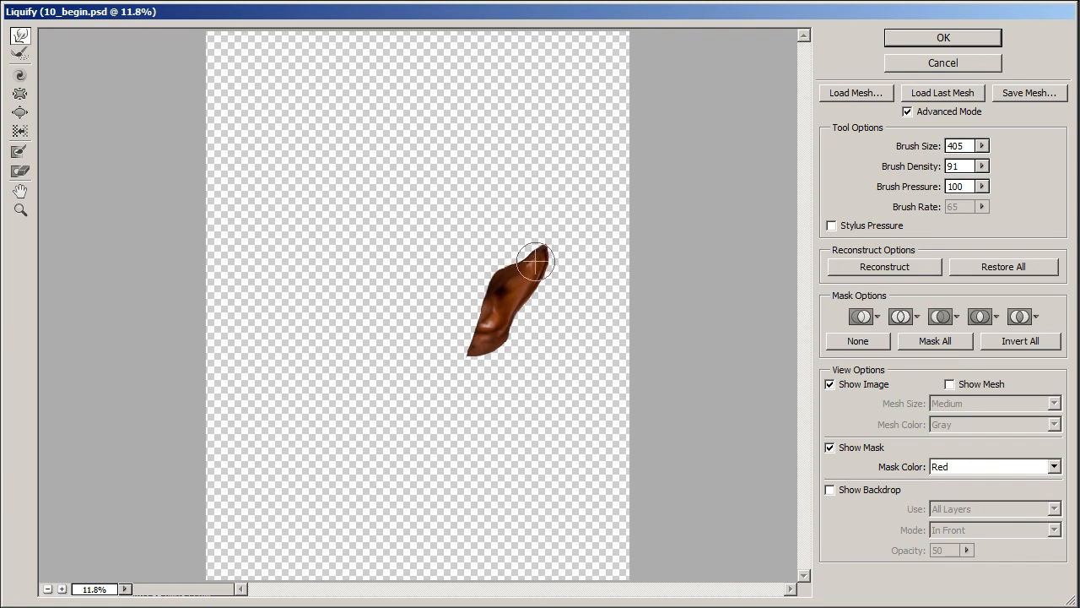
Refine the left ear's contour with a size 331, density 57 brush and fill out its outer edge with size 503, density 91.
{"action": "left_click_drag", "start_coordinate": [919, 147], "coordinate": [913, 147]}
{"action": "left_click_drag", "start_coordinate": [928, 170], "coordinate": [918, 170]}
{"action": "left_click_drag", "start_coordinate": [512, 256], "coordinate": [511, 256]}
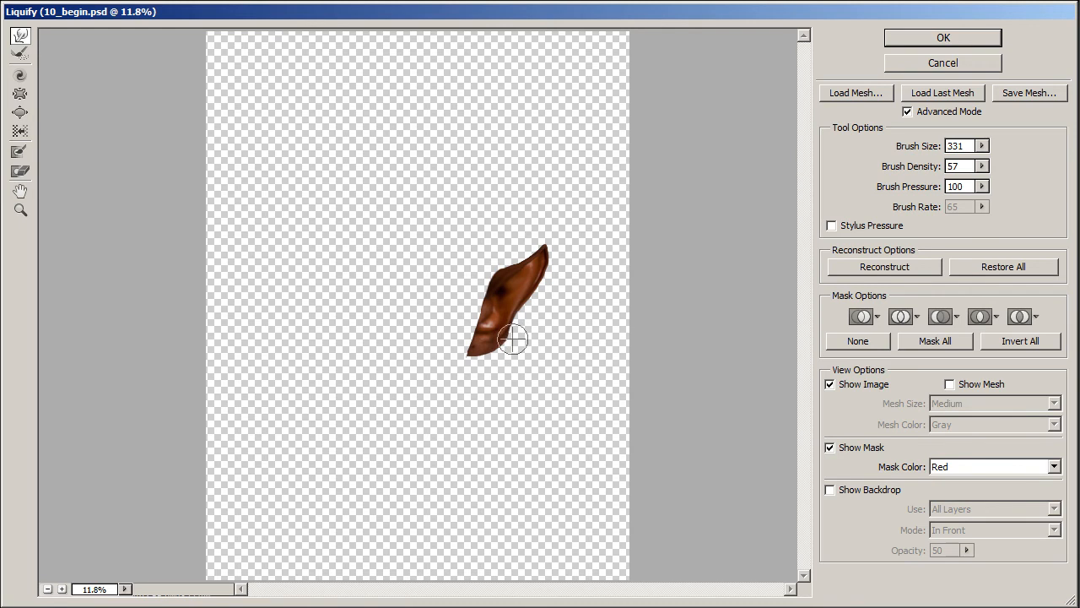
{"action": "mouse_move", "coordinate": [914, 151]}
{"action": "left_mouse_down"}
{"action": "mouse_move", "coordinate": [931, 150]}
{"action": "mouse_move", "coordinate": [929, 173]}
{"action": "left_mouse_up"}
{"action": "left_click_drag", "start_coordinate": [548, 286], "coordinate": [547, 282]}
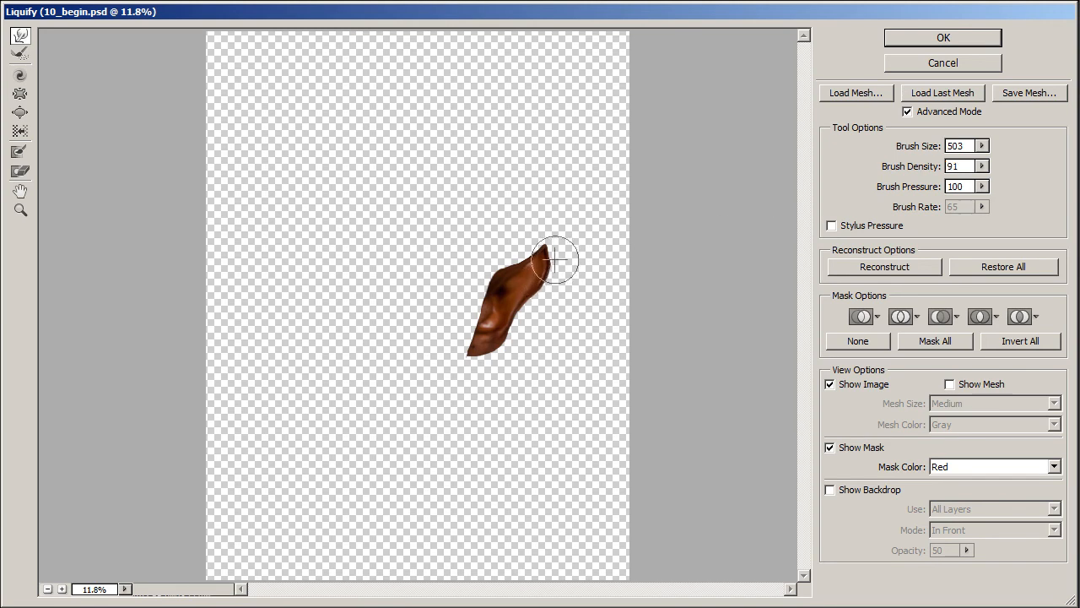
{"action": "left_click_drag", "start_coordinate": [552, 255], "coordinate": [554, 254]}
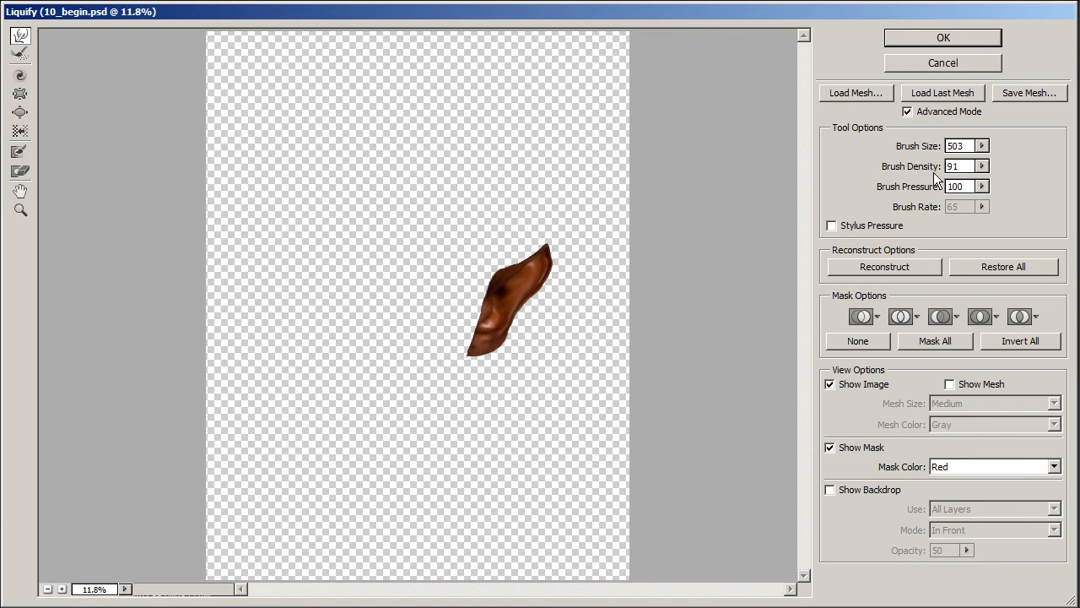
Pull the left ear's tip farther outward with a size 683 brush, finish with the brush size at 515, and apply the Liquify changes.
{"action": "left_click_drag", "start_coordinate": [911, 148], "coordinate": [848, 168]}
{"action": "left_click_drag", "start_coordinate": [562, 263], "coordinate": [559, 264]}
{"action": "mouse_move", "coordinate": [918, 149]}
{"action": "left_mouse_down"}
{"action": "mouse_move", "coordinate": [948, 147]}
{"action": "mouse_move", "coordinate": [920, 147]}
{"action": "left_mouse_up"}
{"action": "mouse_move", "coordinate": [525, 273]}
{"action": "left_mouse_down"}
{"action": "mouse_move", "coordinate": [549, 243]}
{"action": "mouse_move", "coordinate": [554, 251]}
{"action": "left_mouse_up"}
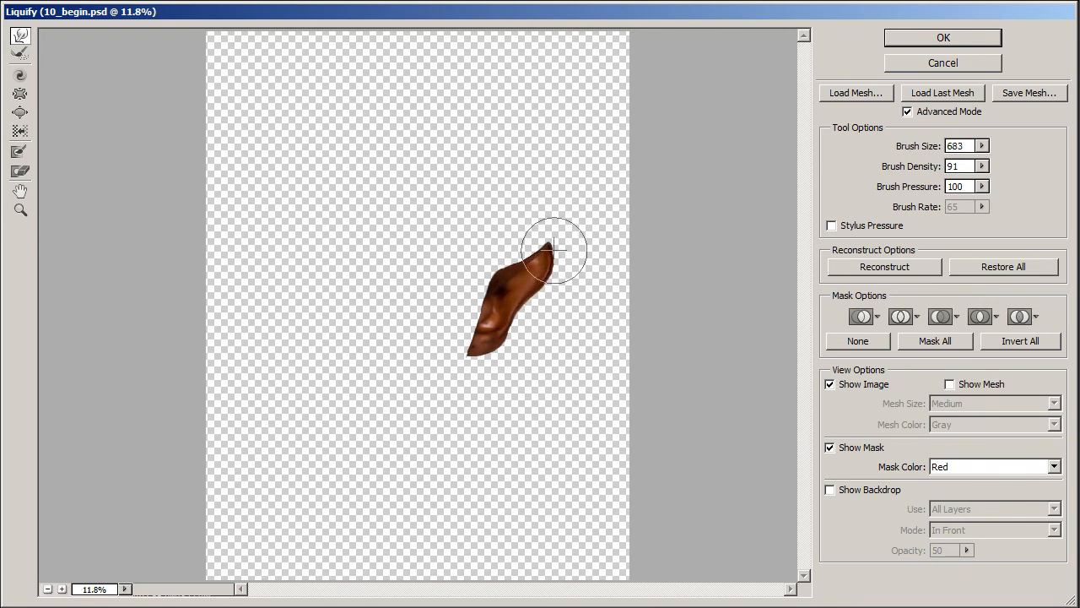
{"action": "left_click_drag", "start_coordinate": [920, 146], "coordinate": [912, 147]}
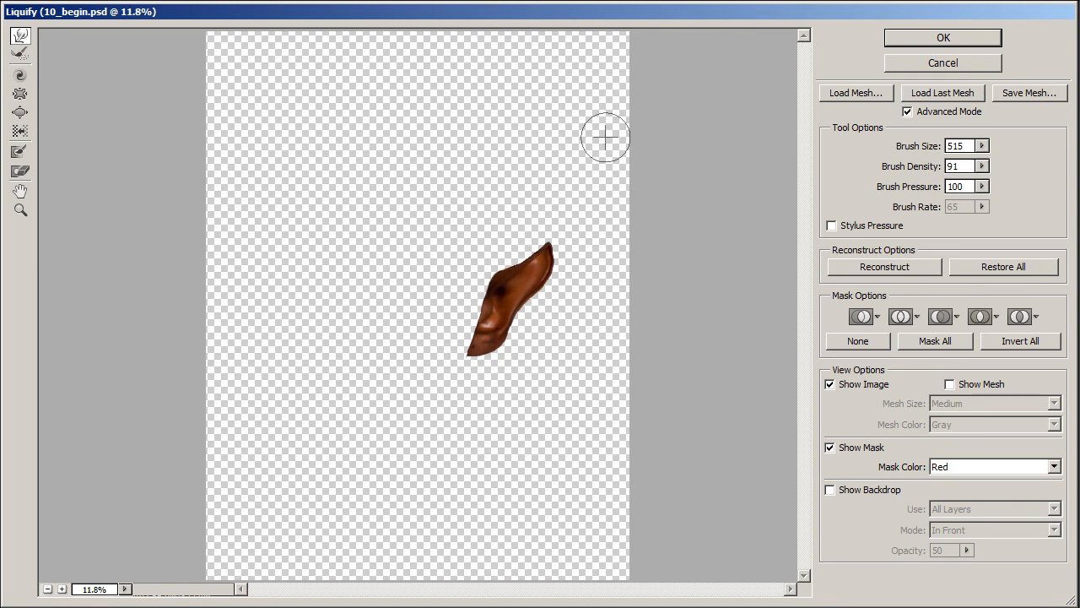
{"action": "left_click", "coordinate": [951, 35]}
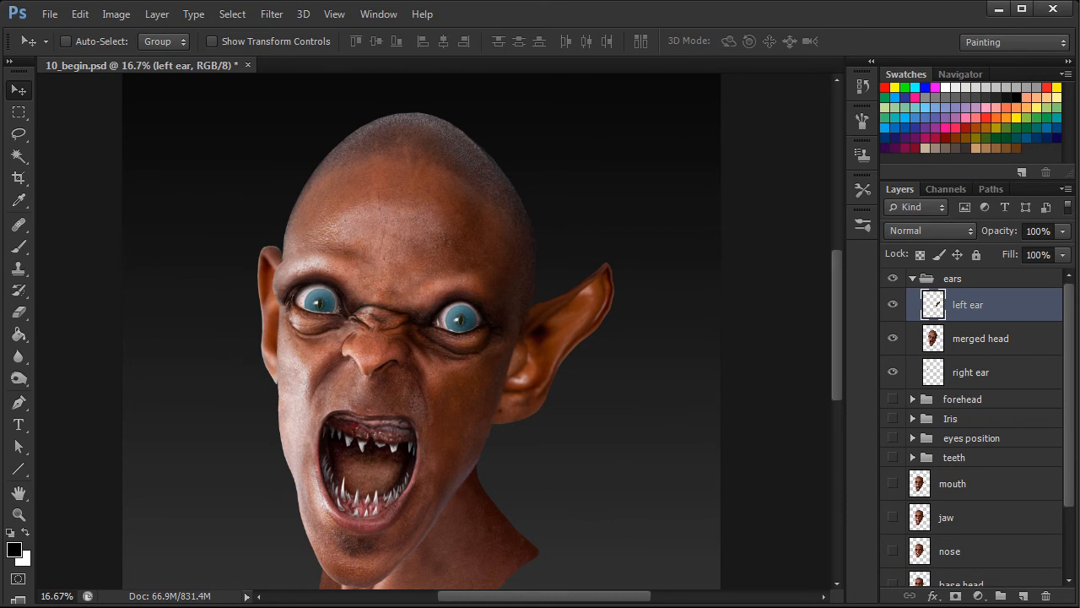
Open the right ear layer in Liquify and stretch its top up and outward with a size 525, density 95 brush.
{"action": "left_click", "coordinate": [272, 14]}
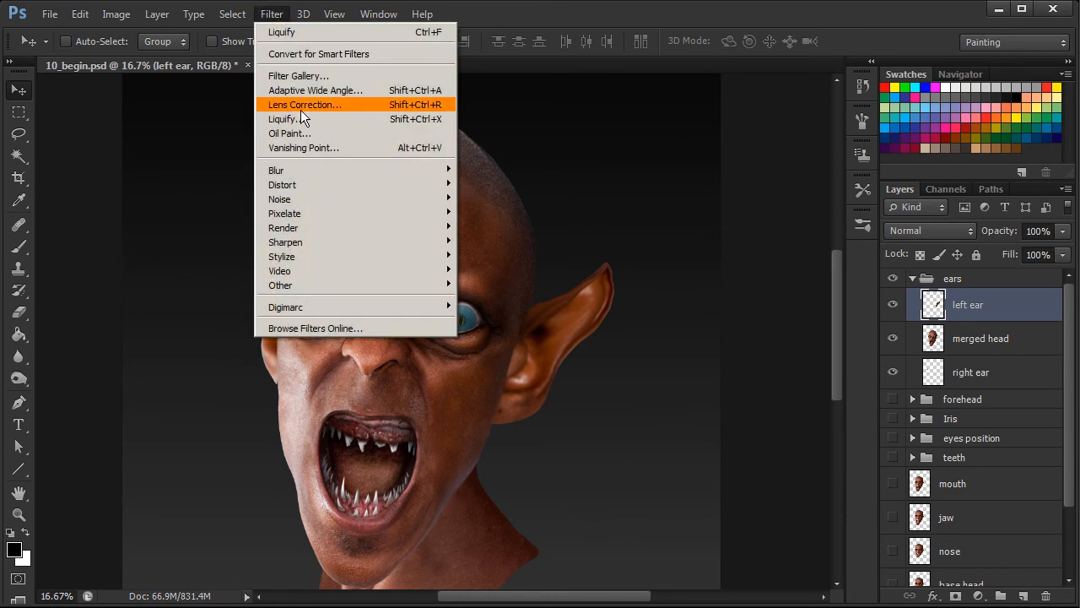
{"action": "left_click", "coordinate": [271, 14]}
{"action": "left_click", "coordinate": [999, 363]}
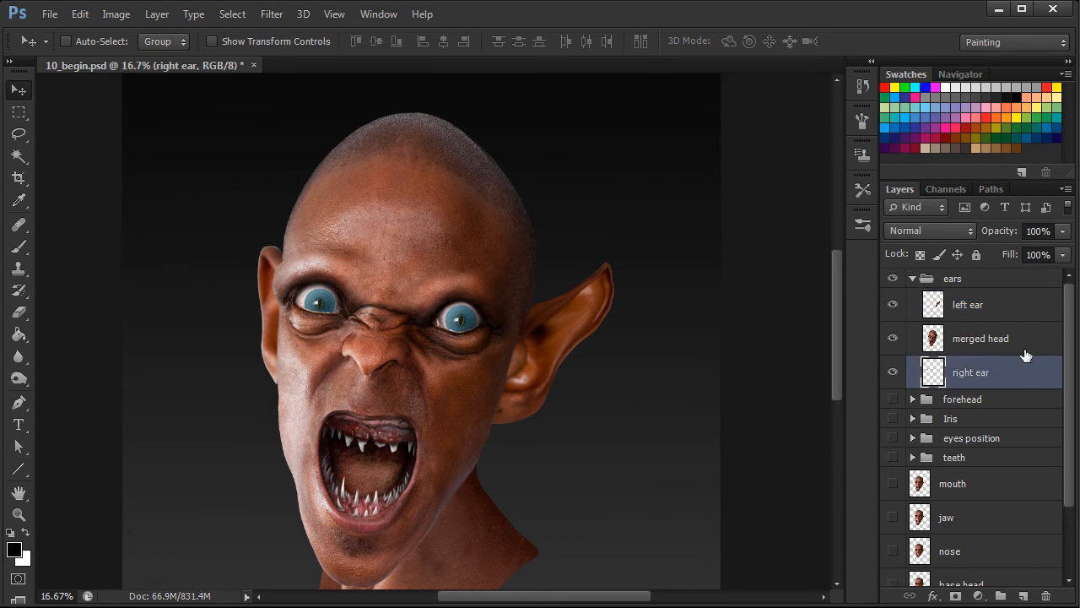
{"action": "left_click", "coordinate": [272, 15]}
{"action": "left_click", "coordinate": [289, 116]}
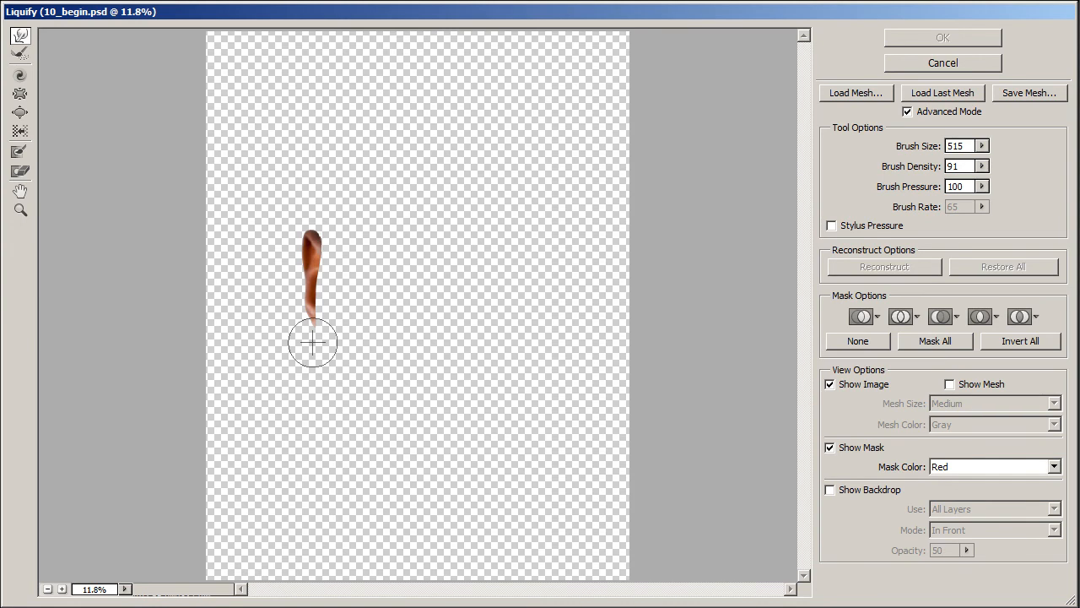
{"action": "left_click_drag", "start_coordinate": [908, 166], "coordinate": [922, 148]}
{"action": "mouse_move", "coordinate": [301, 242]}
{"action": "left_mouse_down"}
{"action": "mouse_move", "coordinate": [299, 201]}
{"action": "mouse_move", "coordinate": [305, 262]}
{"action": "mouse_move", "coordinate": [330, 195]}
{"action": "mouse_move", "coordinate": [326, 222]}
{"action": "mouse_move", "coordinate": [310, 198]}
{"action": "mouse_move", "coordinate": [291, 226]}
{"action": "mouse_move", "coordinate": [307, 226]}
{"action": "mouse_move", "coordinate": [309, 270]}
{"action": "left_mouse_up"}
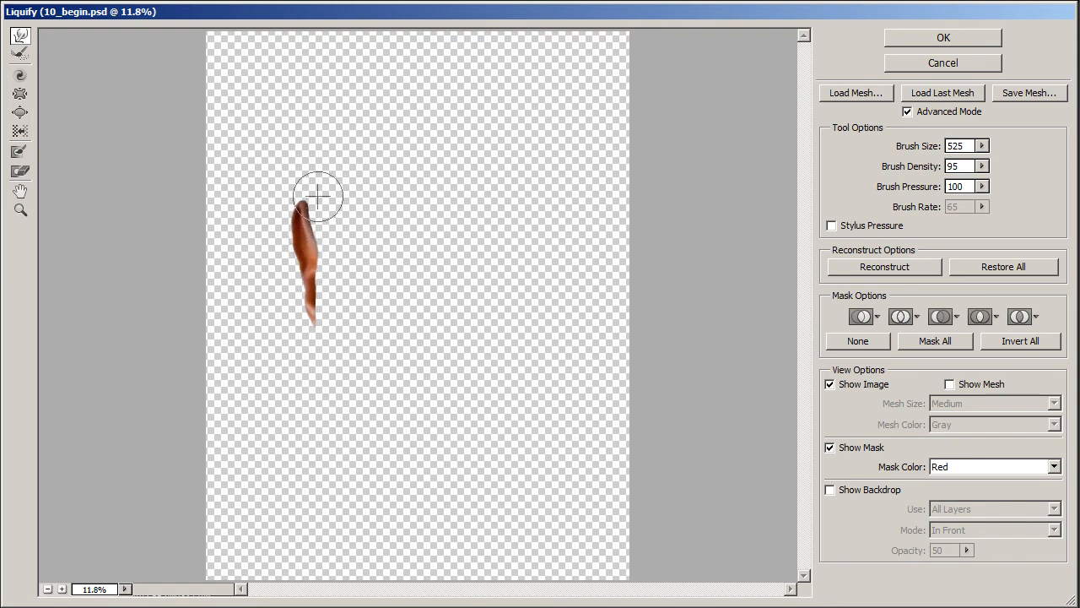
Taper the right ear into a curved point with a size 339, density 56 brush and apply the Liquify changes.
{"action": "mouse_move", "coordinate": [933, 150]}
{"action": "left_mouse_down"}
{"action": "mouse_move", "coordinate": [907, 152]}
{"action": "mouse_move", "coordinate": [915, 147]}
{"action": "mouse_move", "coordinate": [911, 172]}
{"action": "mouse_move", "coordinate": [928, 143]}
{"action": "left_mouse_up"}
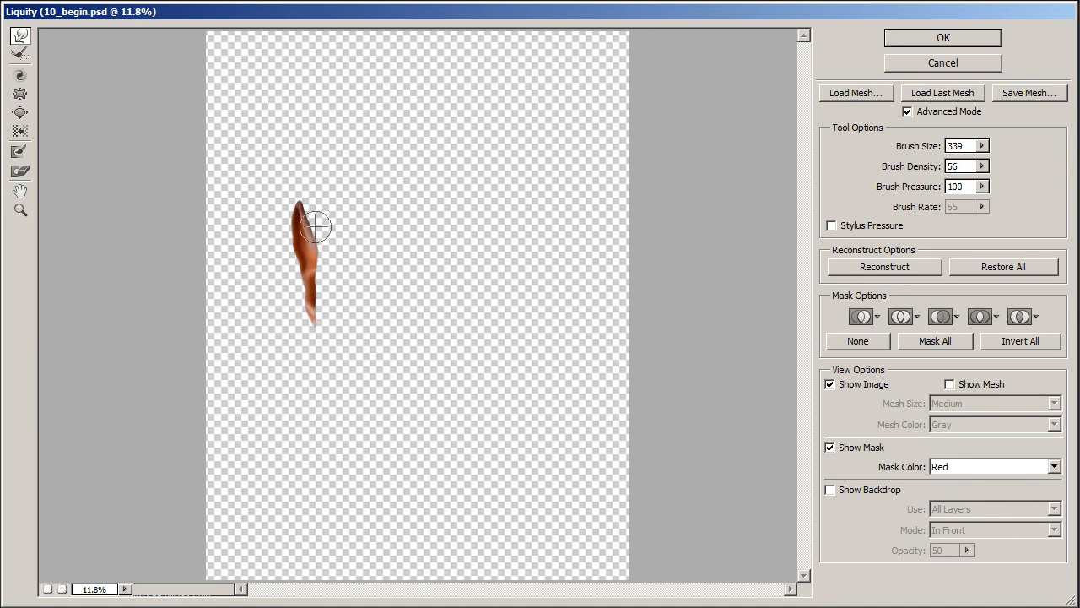
{"action": "left_click_drag", "start_coordinate": [296, 240], "coordinate": [296, 215]}
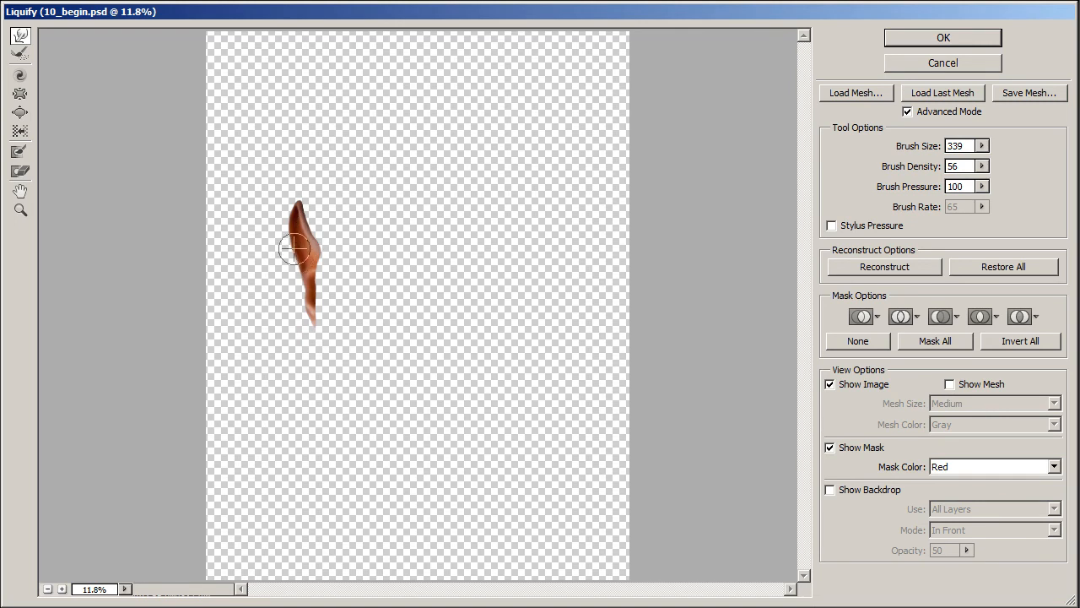
{"action": "left_click_drag", "start_coordinate": [289, 242], "coordinate": [291, 212]}
{"action": "left_click_drag", "start_coordinate": [303, 306], "coordinate": [305, 306]}
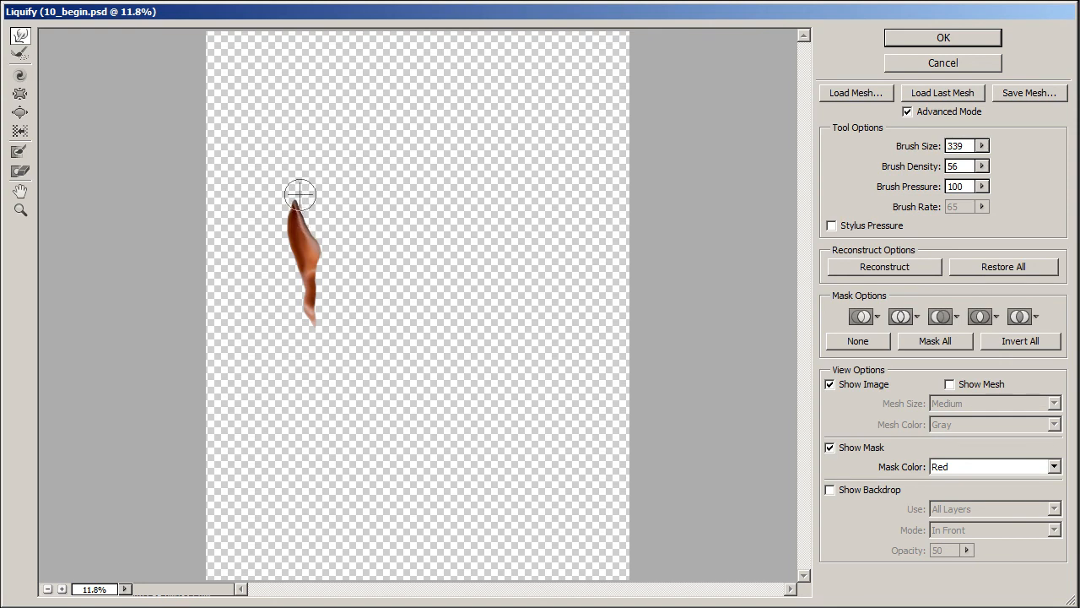
{"action": "mouse_move", "coordinate": [335, 212]}
{"action": "left_mouse_down"}
{"action": "mouse_move", "coordinate": [314, 243]}
{"action": "mouse_move", "coordinate": [321, 252]}
{"action": "mouse_move", "coordinate": [320, 214]}
{"action": "left_mouse_up"}
{"action": "left_click", "coordinate": [943, 37]}
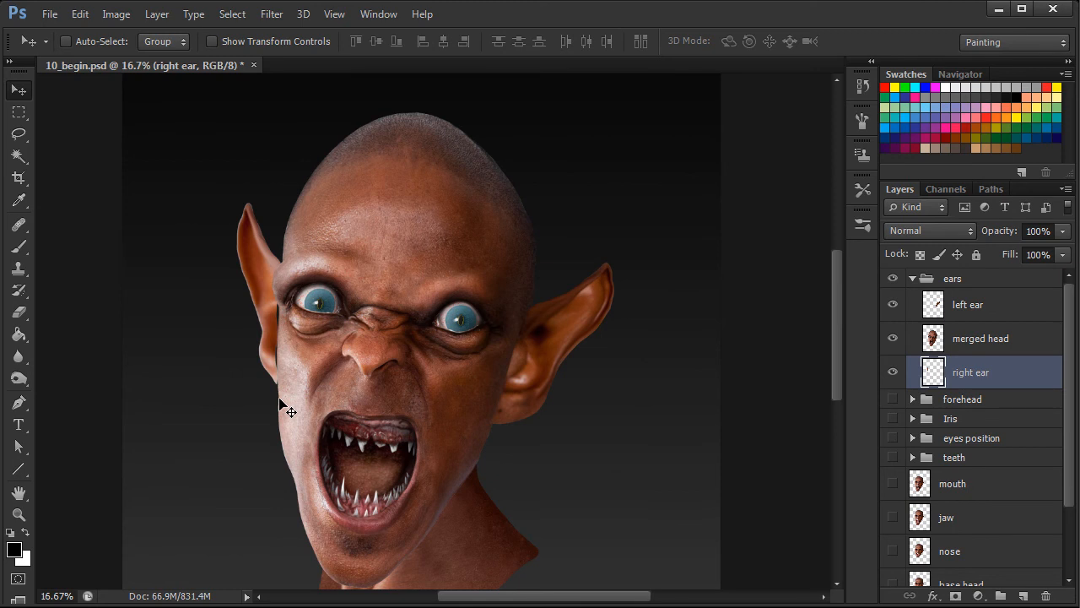
Add a new layer above the left ear layer and set up the Healing Brush to sample All Layers.
{"action": "left_click", "coordinate": [982, 305]}
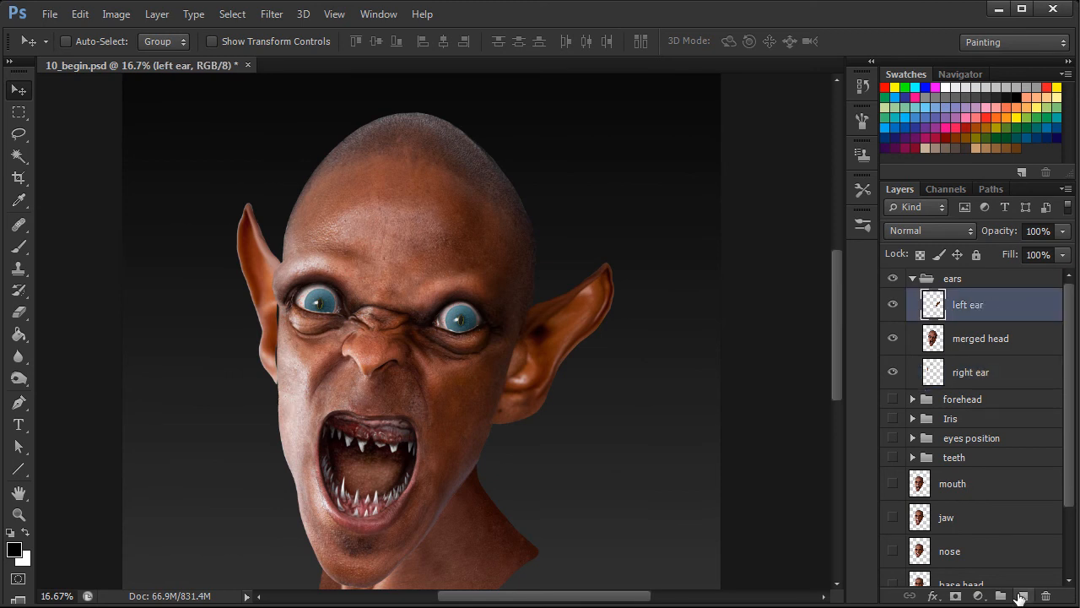
{"action": "left_click", "coordinate": [1022, 597]}
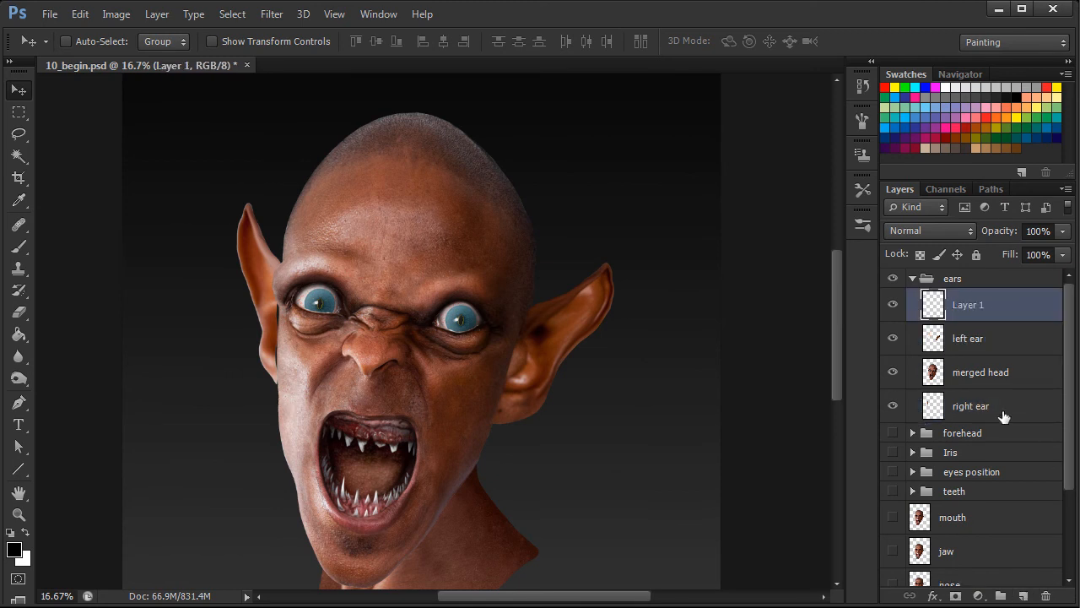
{"action": "left_click", "coordinate": [27, 223]}
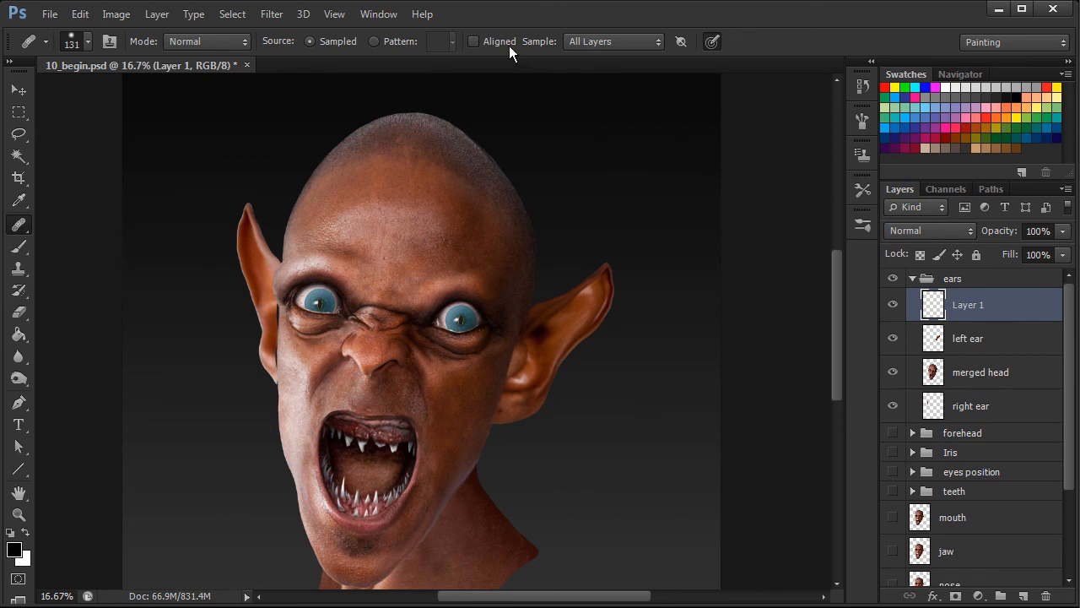
{"action": "left_click", "coordinate": [660, 41]}
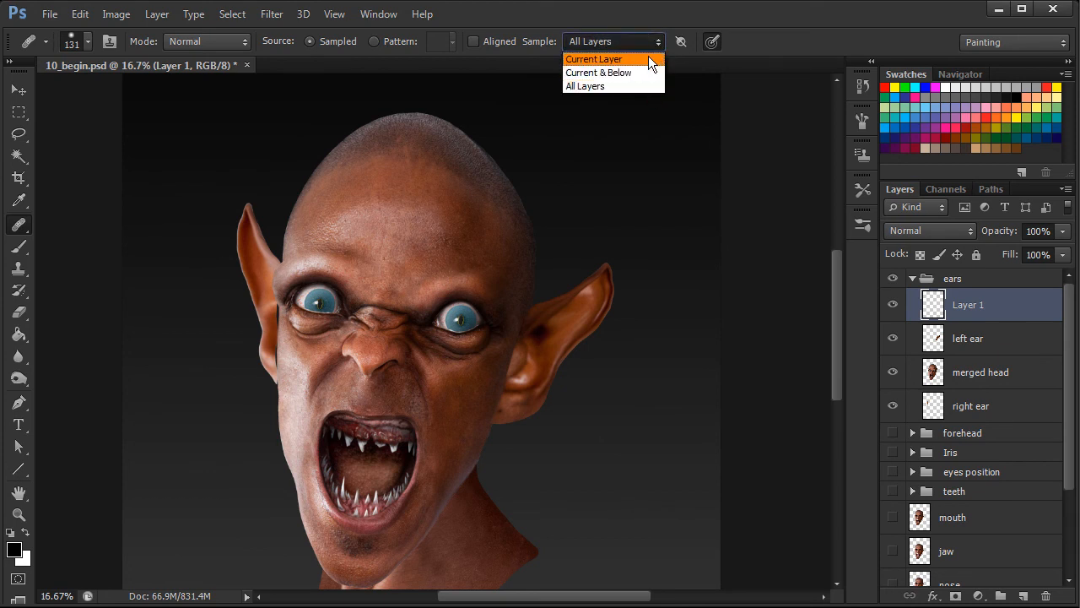
{"action": "left_click", "coordinate": [606, 85]}
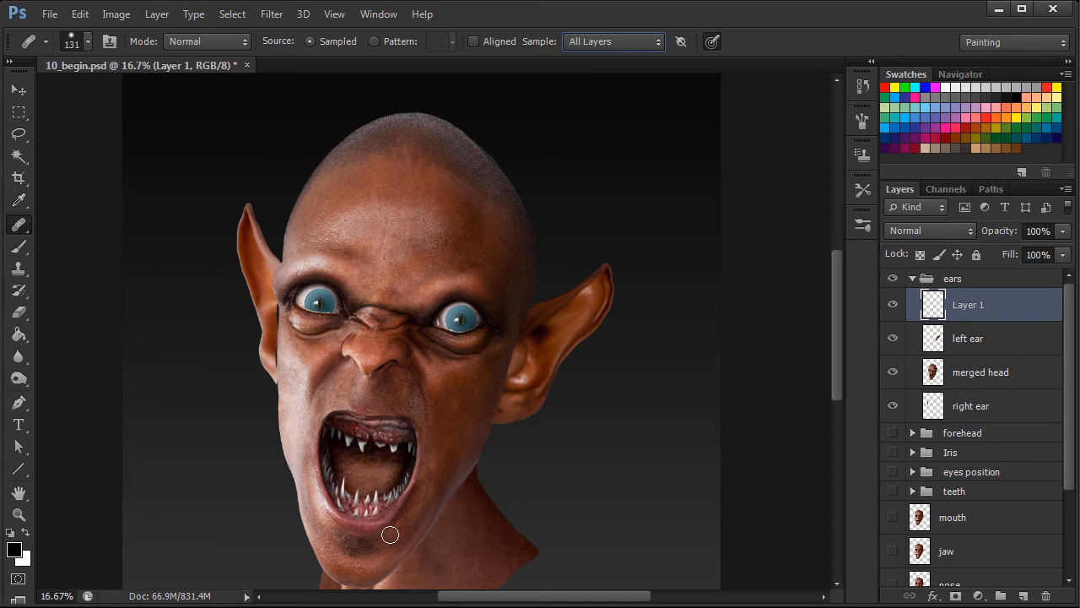
Move the right ear layer slightly inward behind the head with Free Transform, to X 999 px and Y 2325 px.
{"action": "key", "text": "ctrl+plus"}
{"action": "left_click_drag", "start_coordinate": [284, 386], "coordinate": [382, 396]}
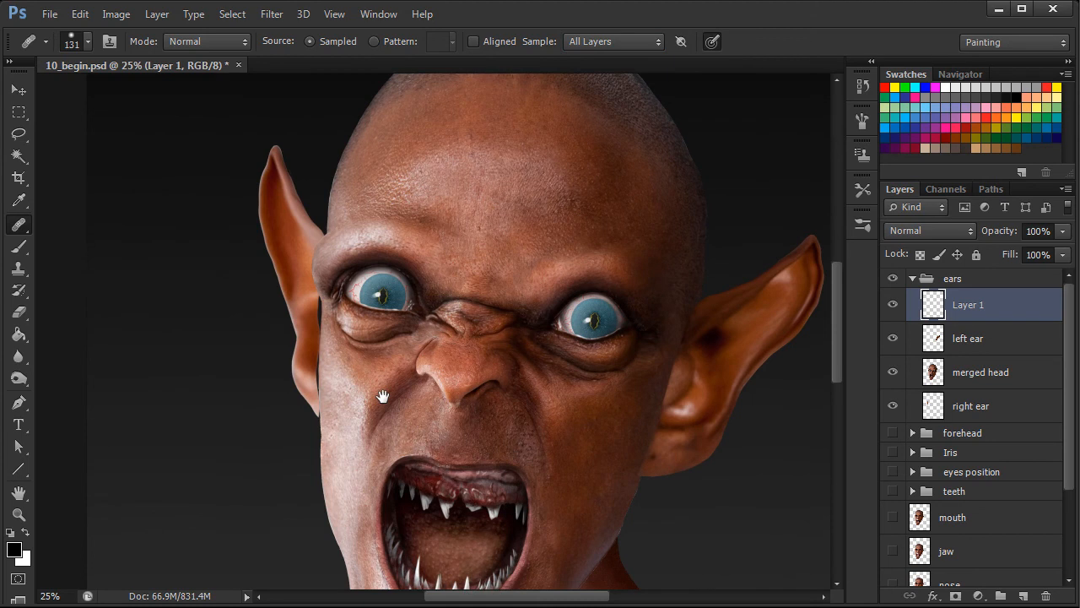
{"action": "left_click", "coordinate": [982, 408]}
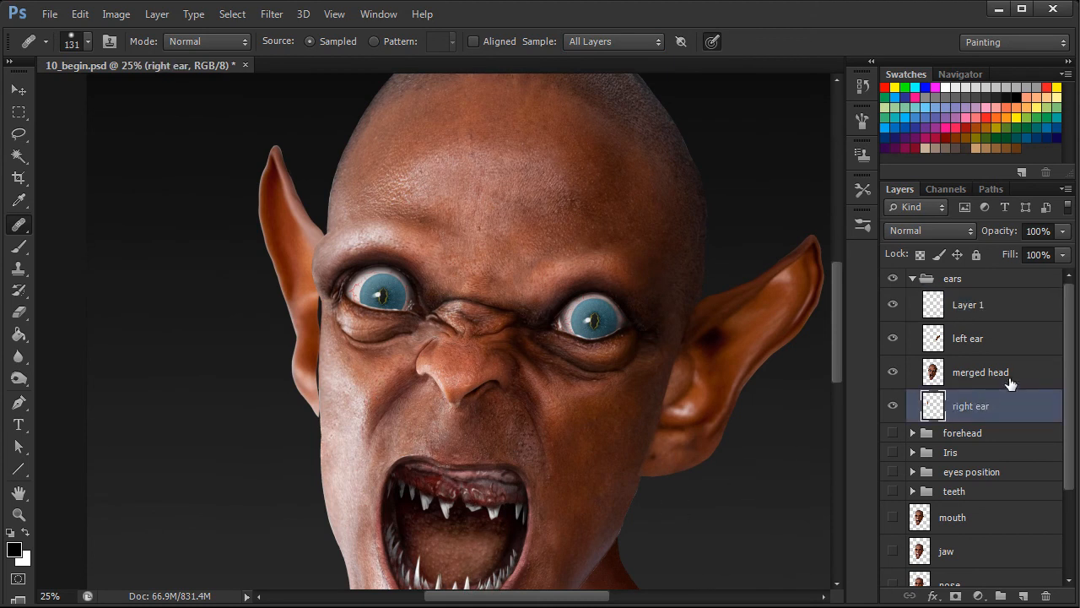
{"action": "key", "text": "ctrl+t"}
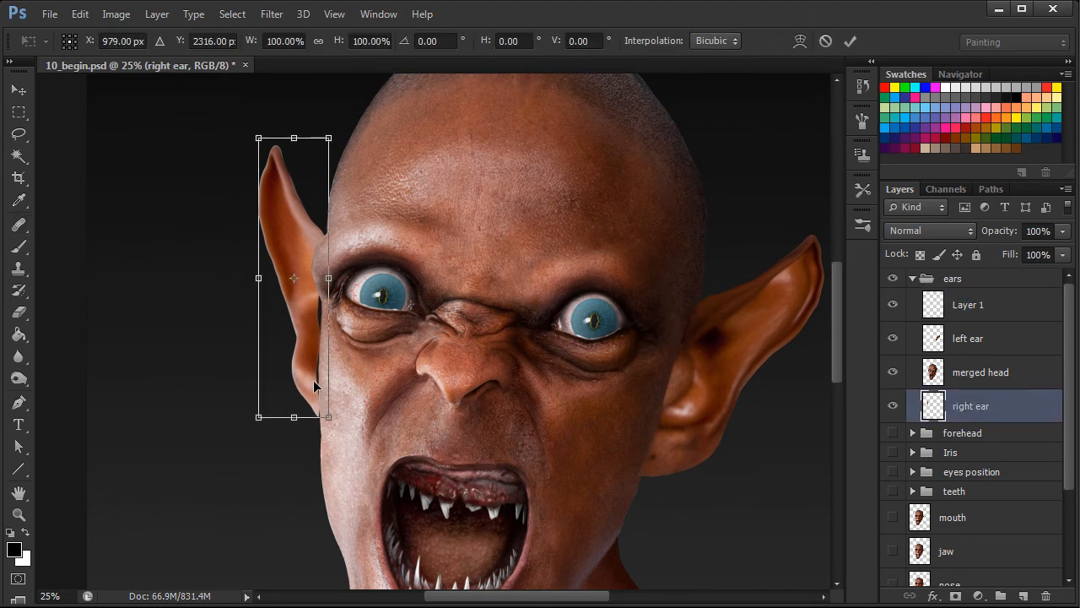
{"action": "left_click_drag", "start_coordinate": [314, 385], "coordinate": [318, 386]}
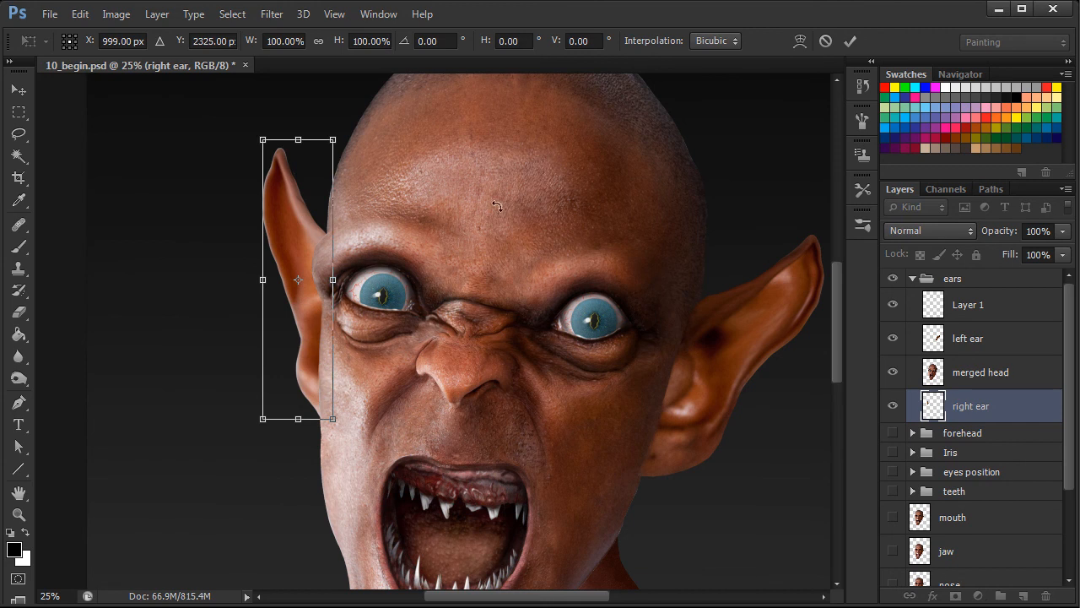
{"action": "left_click", "coordinate": [850, 42]}
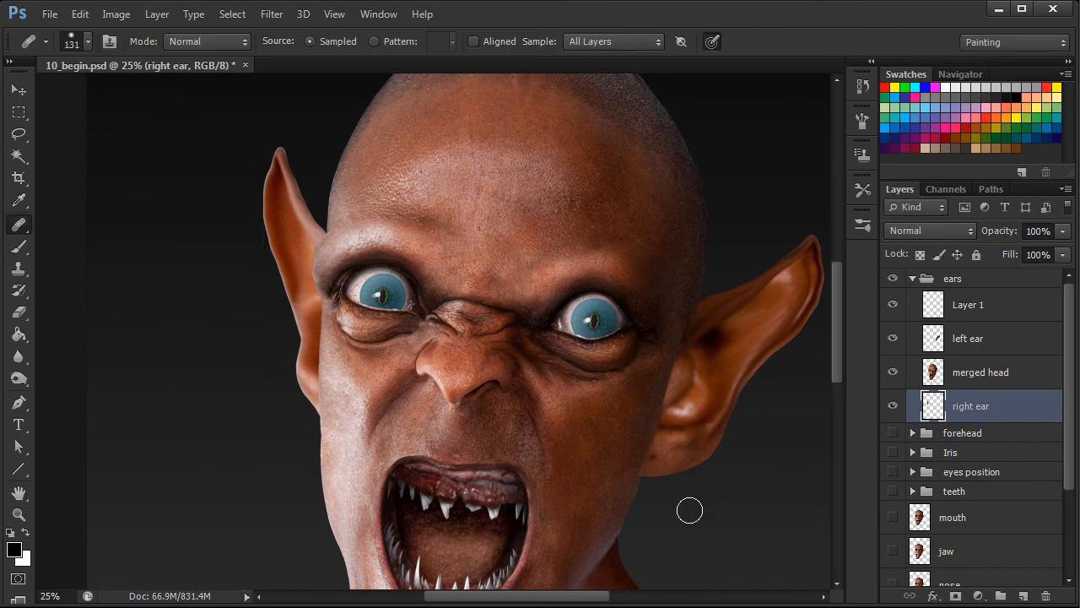
{"action": "left_click_drag", "start_coordinate": [687, 506], "coordinate": [635, 448]}
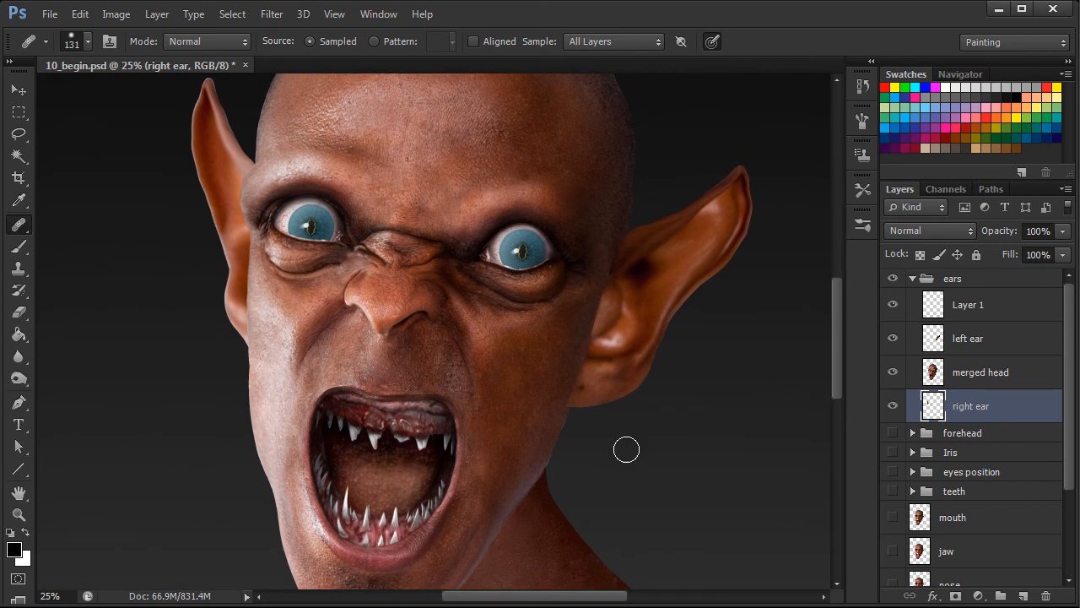
{"action": "left_click", "coordinate": [985, 342]}
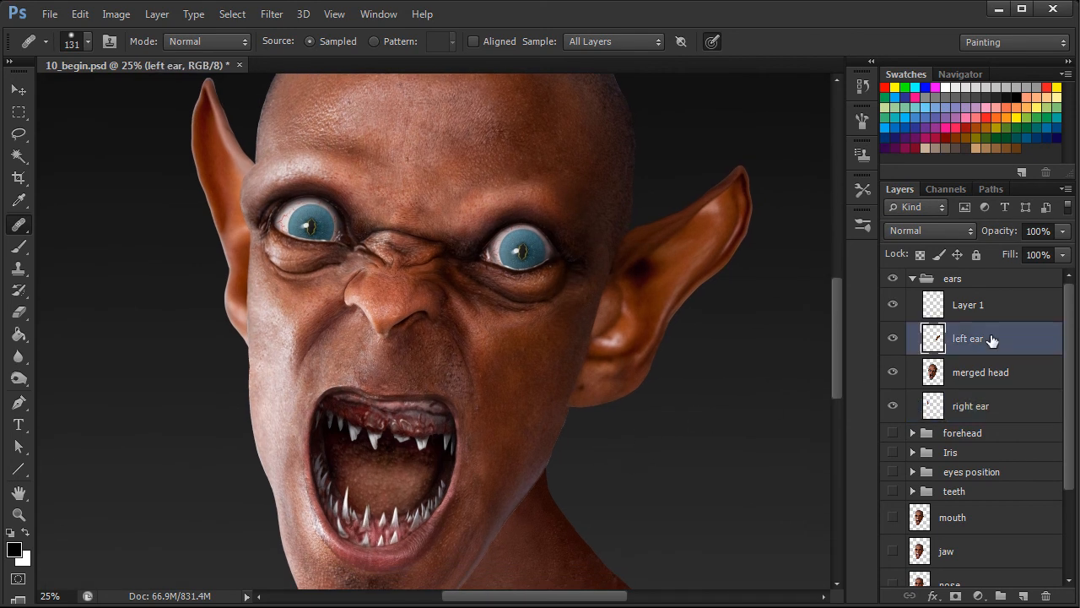
{"action": "left_click", "coordinate": [893, 341]}
{"action": "left_click", "coordinate": [25, 307]}
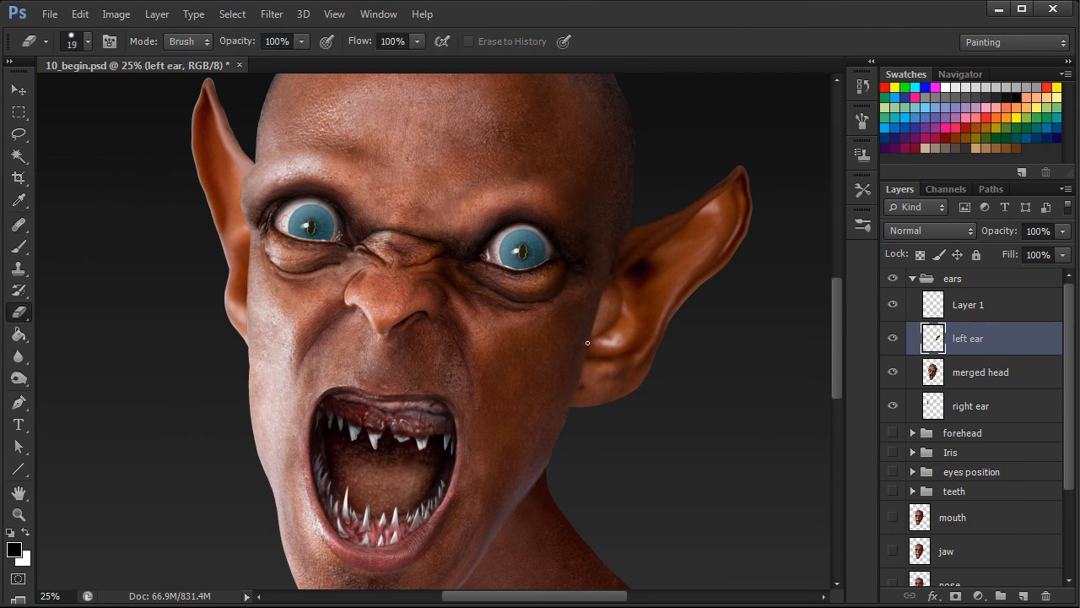
{"action": "left_click", "coordinate": [18, 225]}
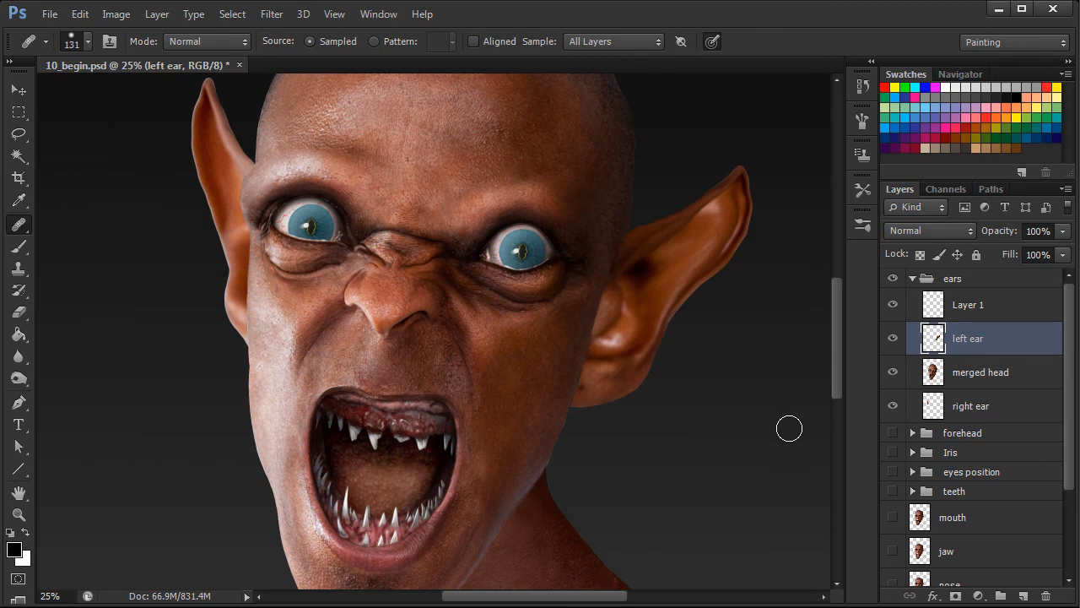
On Layer 1, sample skin from the chin and heal its texture onto the left ear's lobe.
{"action": "left_click_drag", "start_coordinate": [591, 523], "coordinate": [586, 458]}
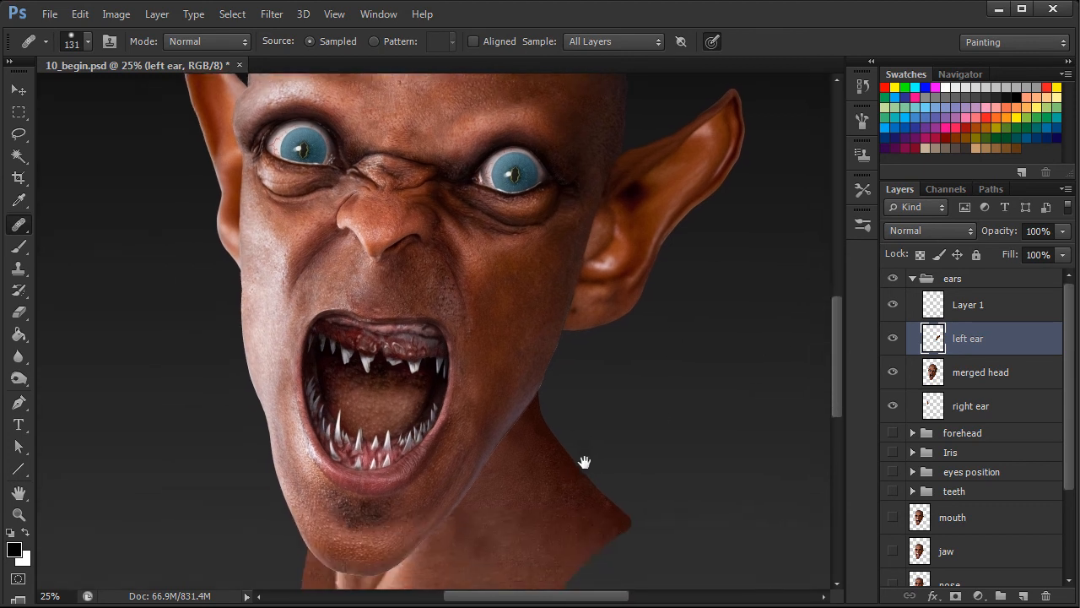
{"action": "left_click", "coordinate": [979, 309]}
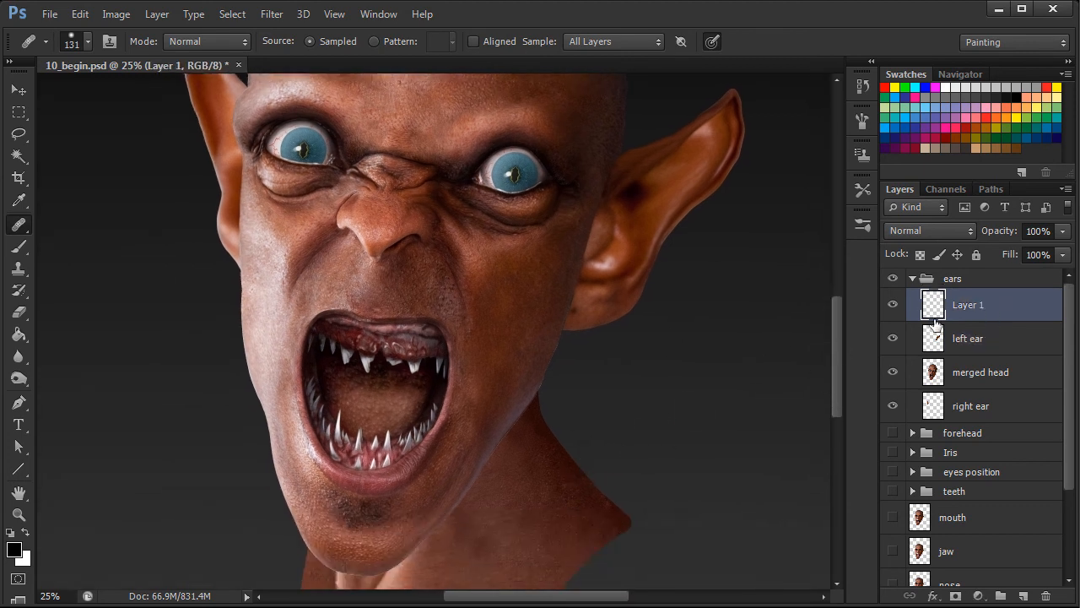
{"action": "left_click", "coordinate": [347, 545], "text": "alt"}
{"action": "left_click_drag", "start_coordinate": [585, 310], "coordinate": [593, 310]}
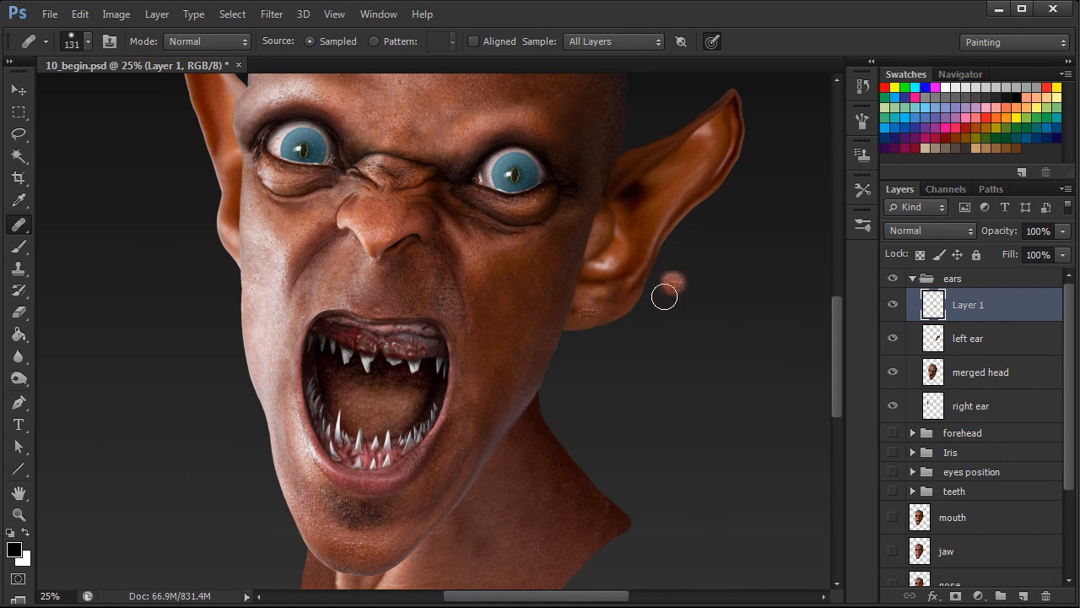
{"action": "left_click", "coordinate": [321, 530], "text": "alt"}
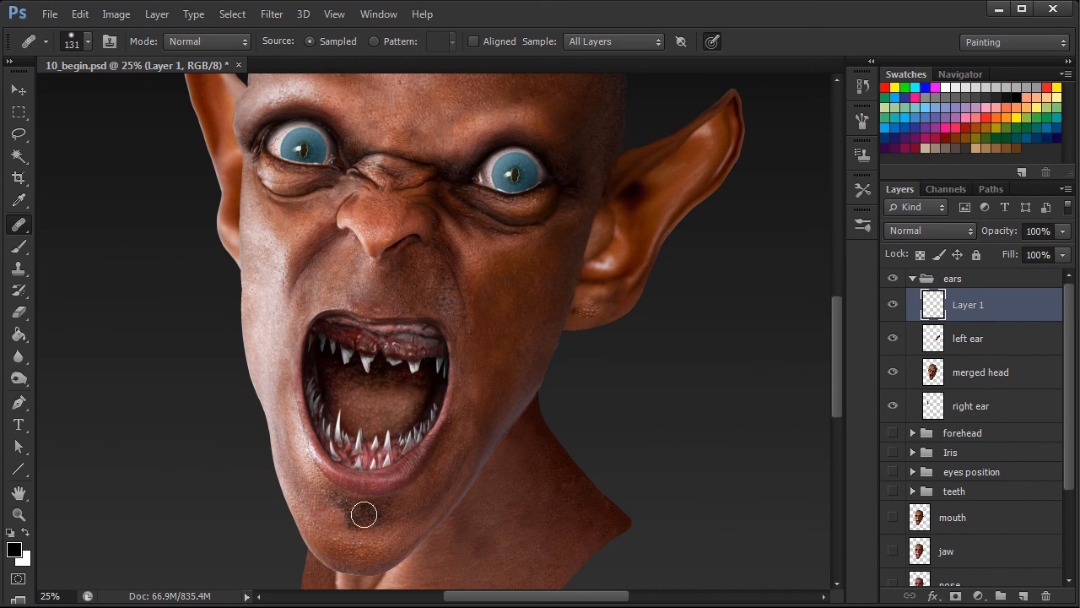
{"action": "left_click", "coordinate": [312, 523], "text": "alt"}
{"action": "left_click_drag", "start_coordinate": [598, 304], "coordinate": [597, 300]}
{"action": "left_click", "coordinate": [365, 555], "text": "alt"}
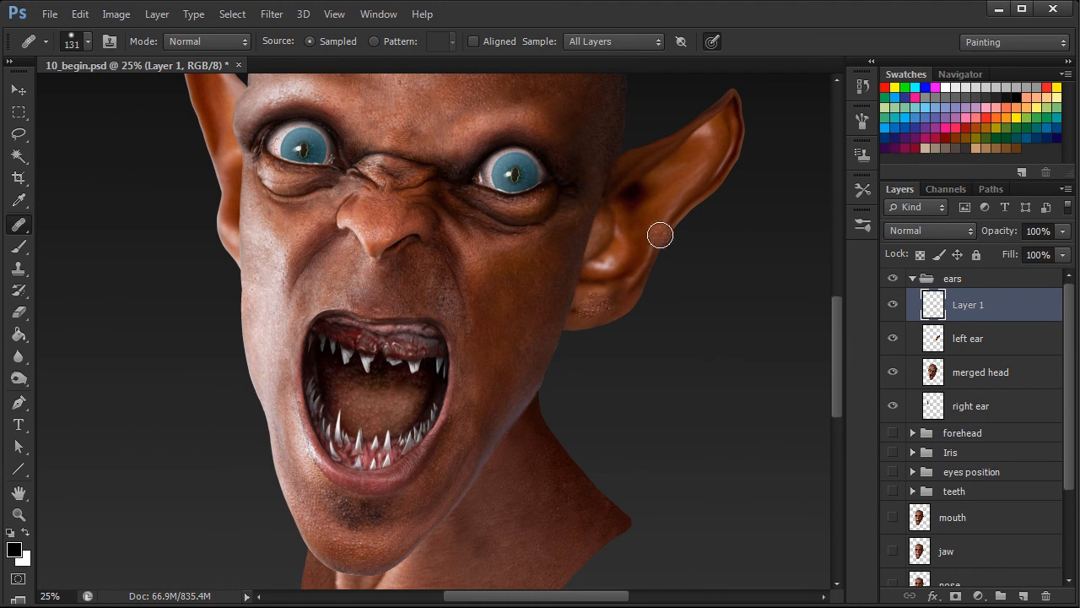
Extend the chin's skin texture across the rest of the left earlobe with the Healing Brush, resampling the chin between strokes.
{"action": "left_click", "coordinate": [363, 544], "text": "alt"}
{"action": "mouse_move", "coordinate": [582, 298]}
{"action": "left_mouse_down"}
{"action": "mouse_move", "coordinate": [617, 276]}
{"action": "mouse_move", "coordinate": [517, 384]}
{"action": "mouse_move", "coordinate": [622, 296]}
{"action": "left_mouse_up"}
{"action": "left_click", "coordinate": [362, 534], "text": "alt"}
{"action": "left_click", "coordinate": [372, 525], "text": "alt"}
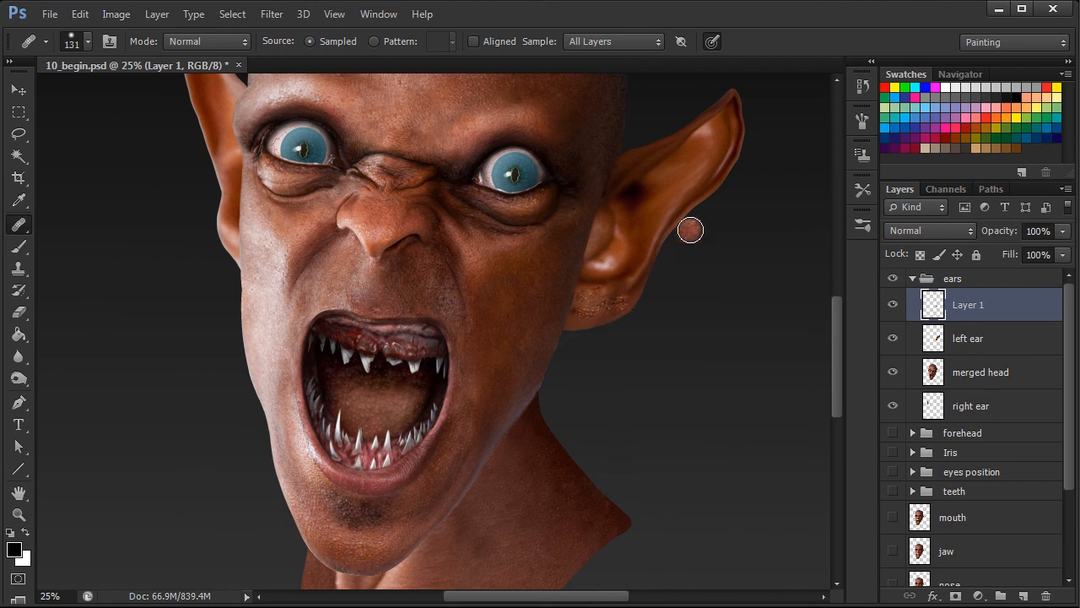
{"action": "left_click", "coordinate": [347, 554], "text": "alt"}
{"action": "mouse_move", "coordinate": [624, 297]}
{"action": "left_mouse_down"}
{"action": "mouse_move", "coordinate": [578, 318]}
{"action": "mouse_move", "coordinate": [597, 313]}
{"action": "left_mouse_up"}
{"action": "left_click", "coordinate": [347, 549], "text": "alt"}
{"action": "left_click", "coordinate": [348, 551], "text": "alt"}
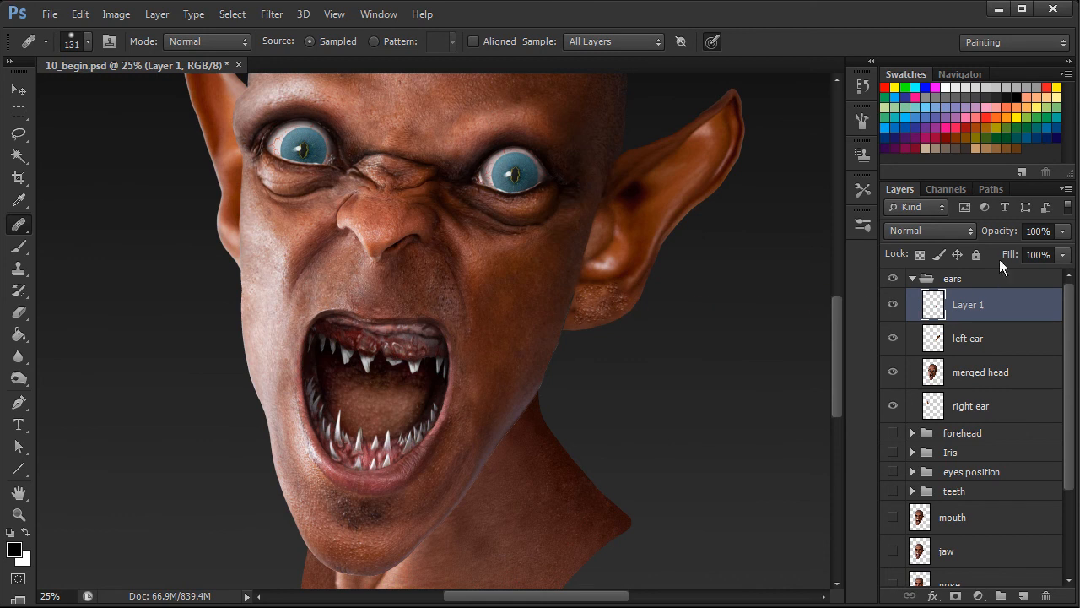
Lower Layer 1's opacity to 68% and set the Healing Brush size to 64.
{"action": "left_click_drag", "start_coordinate": [1004, 234], "coordinate": [1002, 235]}
{"action": "left_click", "coordinate": [1004, 236]}
{"action": "right_click", "coordinate": [592, 308]}
{"action": "type", "text": "64"}
{"action": "key", "text": "Return"}
Readjust the brush and heal chin skin texture onto the left ear's inner edge where it meets the head.
{"action": "right_click", "coordinate": [638, 246]}
{"action": "left_click", "coordinate": [735, 283]}
{"action": "mouse_move", "coordinate": [603, 238]}
{"action": "left_mouse_down"}
{"action": "mouse_move", "coordinate": [603, 229]}
{"action": "mouse_move", "coordinate": [596, 241]}
{"action": "left_mouse_up"}
{"action": "left_click", "coordinate": [356, 560], "text": "alt"}
{"action": "left_click", "coordinate": [359, 526], "text": "alt"}
{"action": "mouse_move", "coordinate": [596, 230]}
{"action": "left_mouse_down"}
{"action": "mouse_move", "coordinate": [602, 222]}
{"action": "mouse_move", "coordinate": [594, 243]}
{"action": "left_mouse_up"}
{"action": "left_click", "coordinate": [593, 251]}
Reduce the Healing Brush to size 37 and blend texture sampled from the lobe into the seam between left ear and cheek.
{"action": "right_click", "coordinate": [592, 290]}
{"action": "left_click", "coordinate": [653, 329]}
{"action": "left_click_drag", "start_coordinate": [642, 329], "coordinate": [641, 329]}
{"action": "left_click", "coordinate": [582, 310]}
{"action": "left_click_drag", "start_coordinate": [573, 298], "coordinate": [575, 316]}
{"action": "left_click_drag", "start_coordinate": [658, 222], "coordinate": [629, 291]}
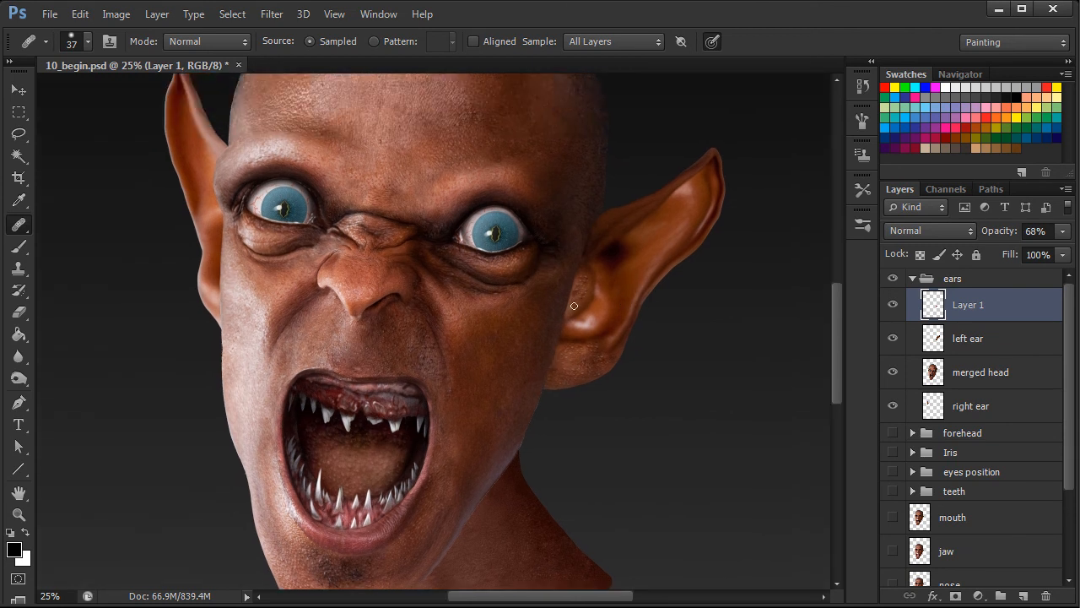
Enlarge the Healing Brush to size 68 and heal skin texture sampled from the lobe along the left ear's upper rim.
{"action": "right_click", "coordinate": [578, 374]}
{"action": "left_click_drag", "start_coordinate": [647, 373], "coordinate": [670, 373]}
{"action": "left_click", "coordinate": [577, 372], "text": "alt"}
{"action": "mouse_move", "coordinate": [602, 224]}
{"action": "left_mouse_down"}
{"action": "mouse_move", "coordinate": [634, 216]}
{"action": "mouse_move", "coordinate": [607, 217]}
{"action": "mouse_move", "coordinate": [626, 210]}
{"action": "left_mouse_up"}
{"action": "left_click", "coordinate": [579, 373], "text": "alt"}
{"action": "left_click", "coordinate": [575, 373], "text": "alt"}
{"action": "left_click_drag", "start_coordinate": [634, 207], "coordinate": [672, 186]}
{"action": "left_click", "coordinate": [579, 370], "text": "alt"}
{"action": "left_click_drag", "start_coordinate": [617, 211], "coordinate": [691, 183]}
{"action": "key", "text": "ctrl+minus"}
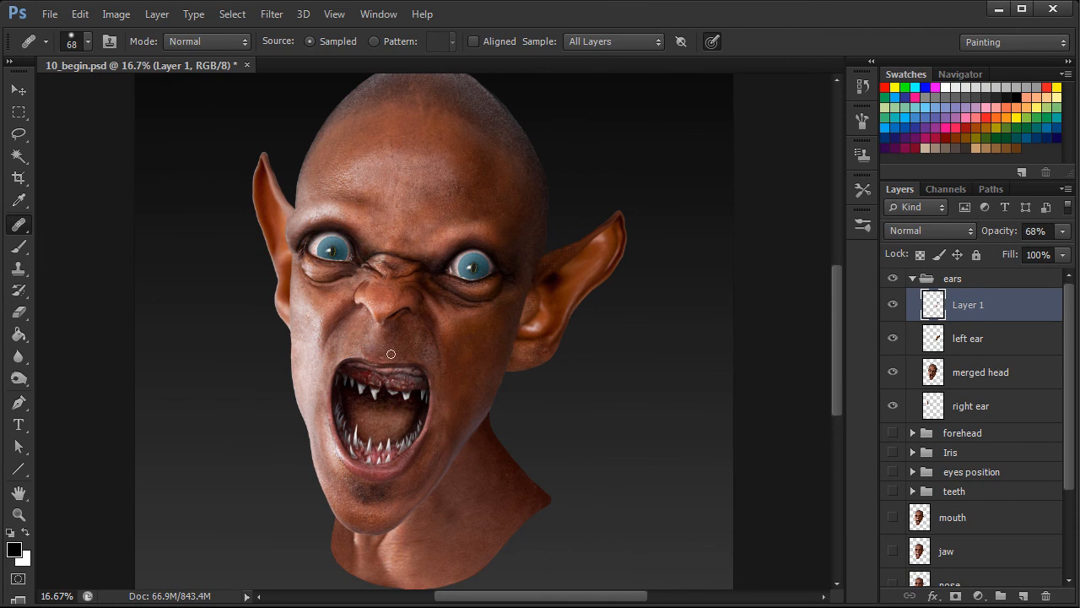
Switch to the Move tool and show the concept sketch group to compare the ears with the drawing.
{"action": "key", "text": "v"}
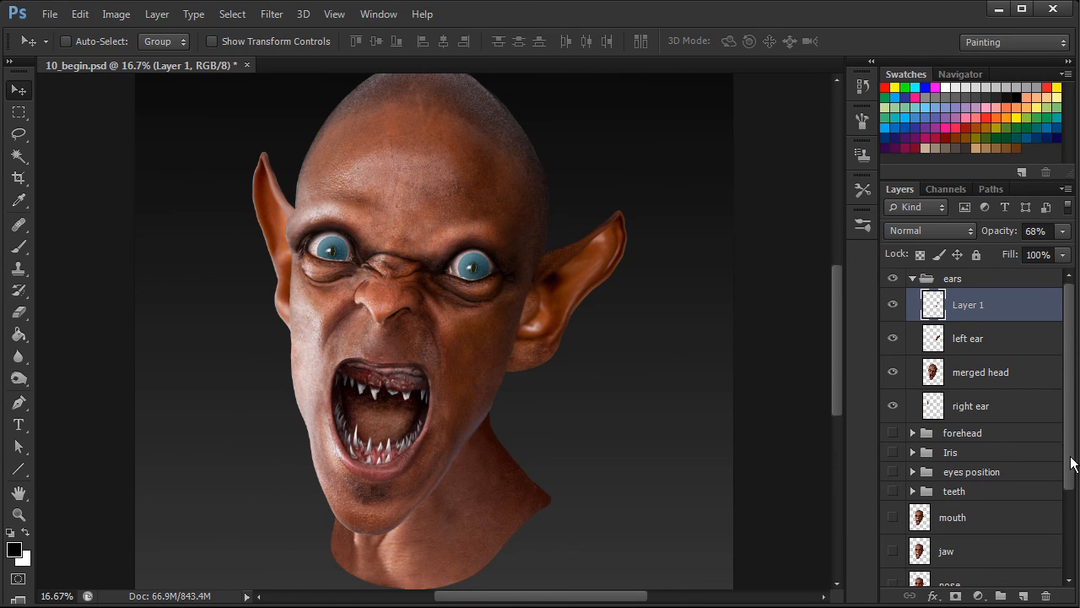
{"action": "left_click_drag", "start_coordinate": [1068, 465], "coordinate": [1073, 568]}
{"action": "left_click", "coordinate": [893, 542]}
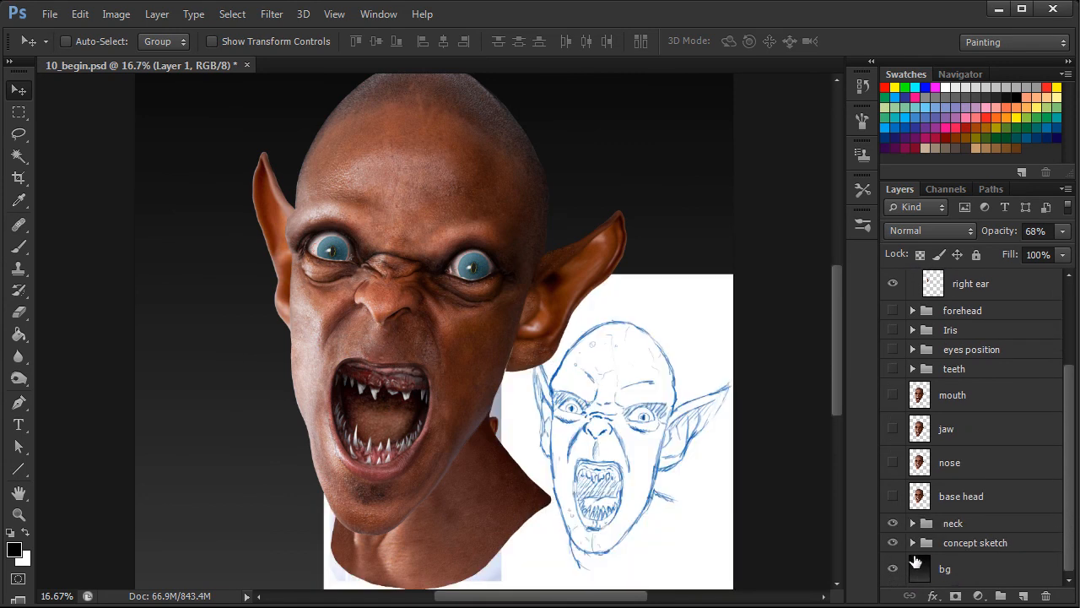